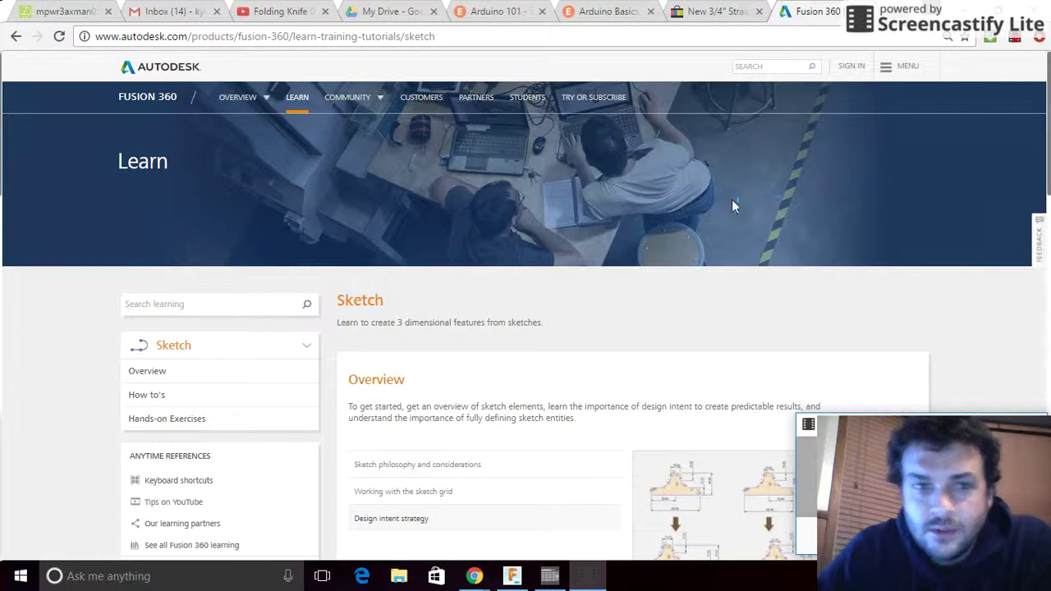
# Switch to Fusion 360 and examine the SFX TECH GRAD RING model from the front
pyautogui.click(512, 576)
pyautogui.click(210, 51)
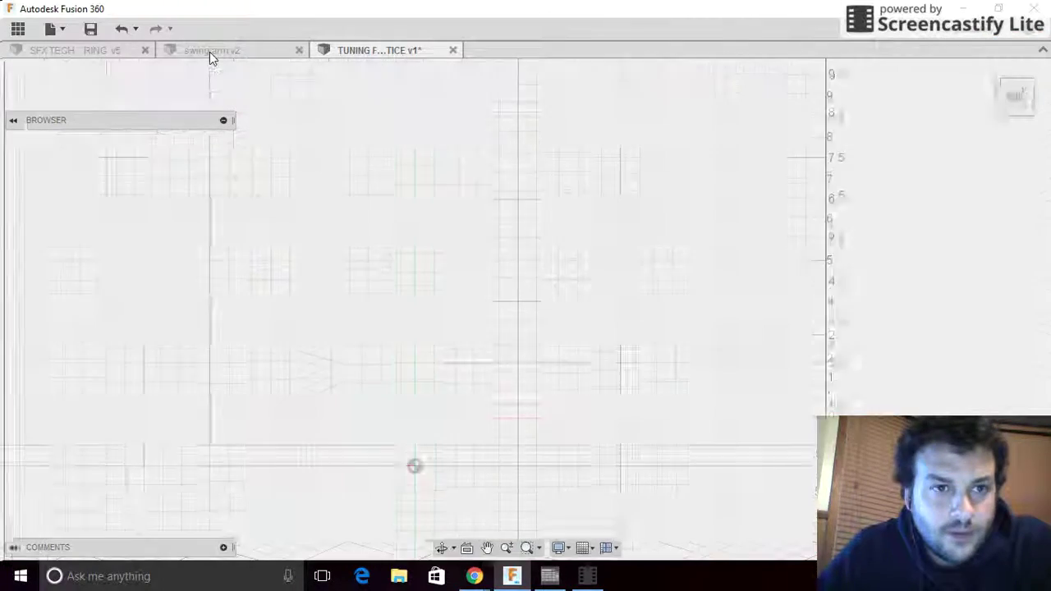
pyautogui.click(104, 50)
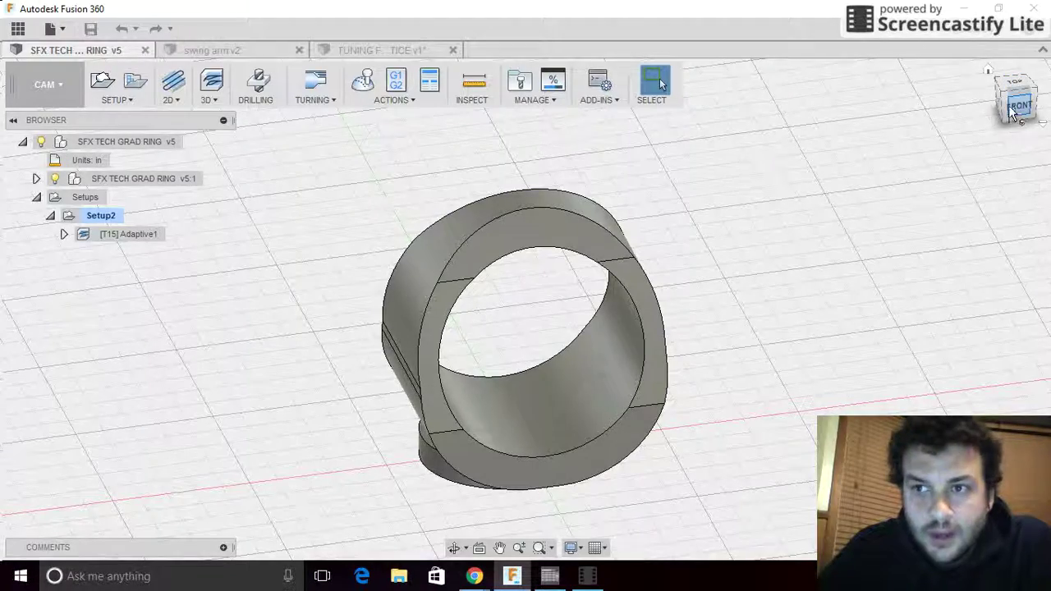
pyautogui.moveTo(492, 345)
pyautogui.keyDown('shift'); pyautogui.mouseDown(button='middle')
pyautogui.moveTo(526, 295)
pyautogui.moveTo(526, 107)
pyautogui.moveTo(542, 140)
pyautogui.moveTo(525, 230)
pyautogui.mouseUp(button='middle'); pyautogui.keyUp('shift')
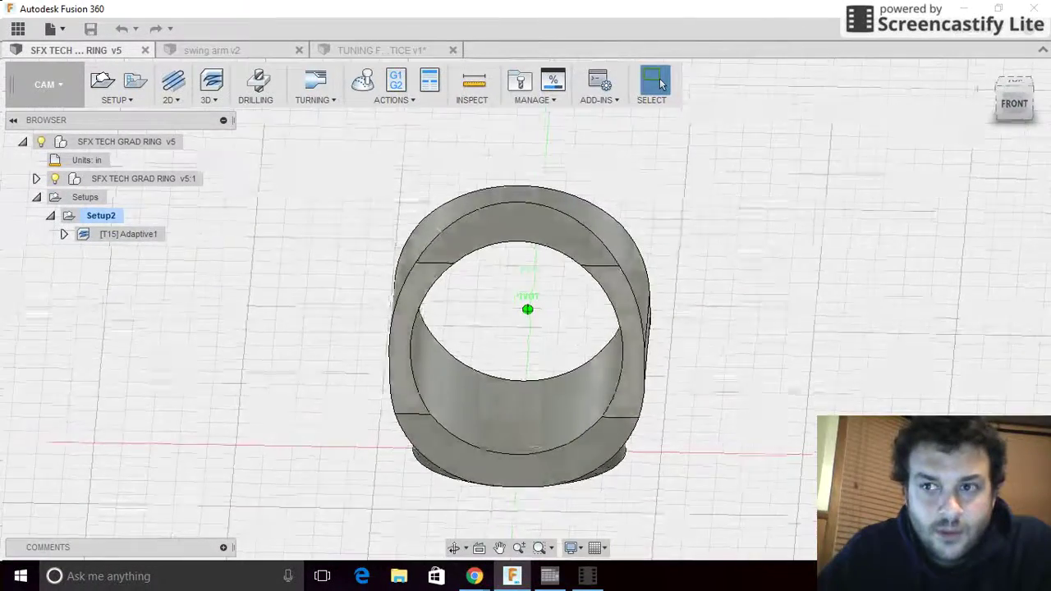
pyautogui.click(1014, 110)
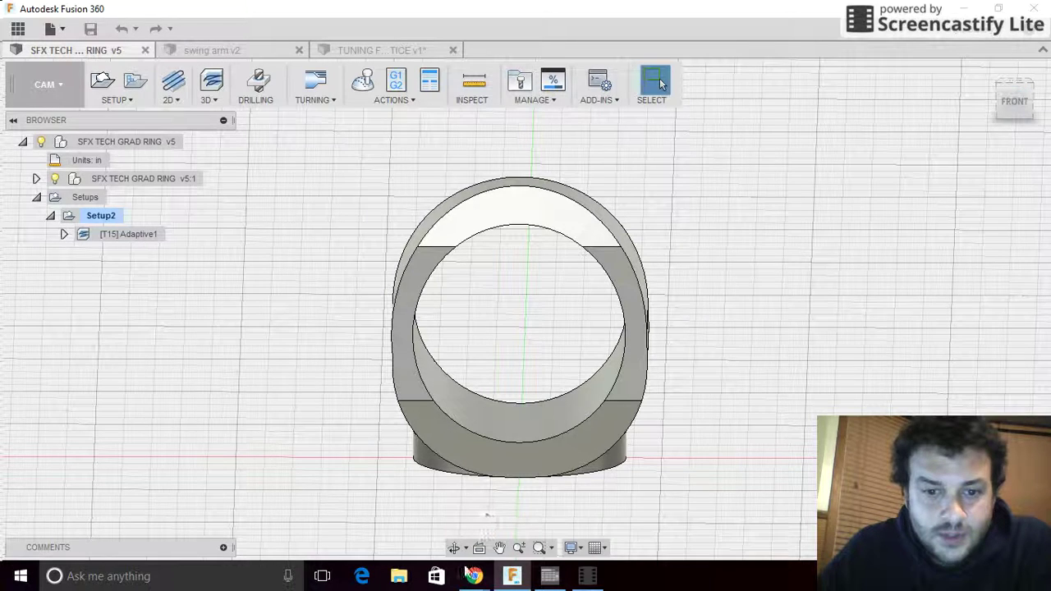
# Switch to the Autodesk Learn page in the browser and preview the Sketch overview videos on the sketch grid and design intent strategy
pyautogui.moveTo(474, 578)
pyautogui.click(388, 511)
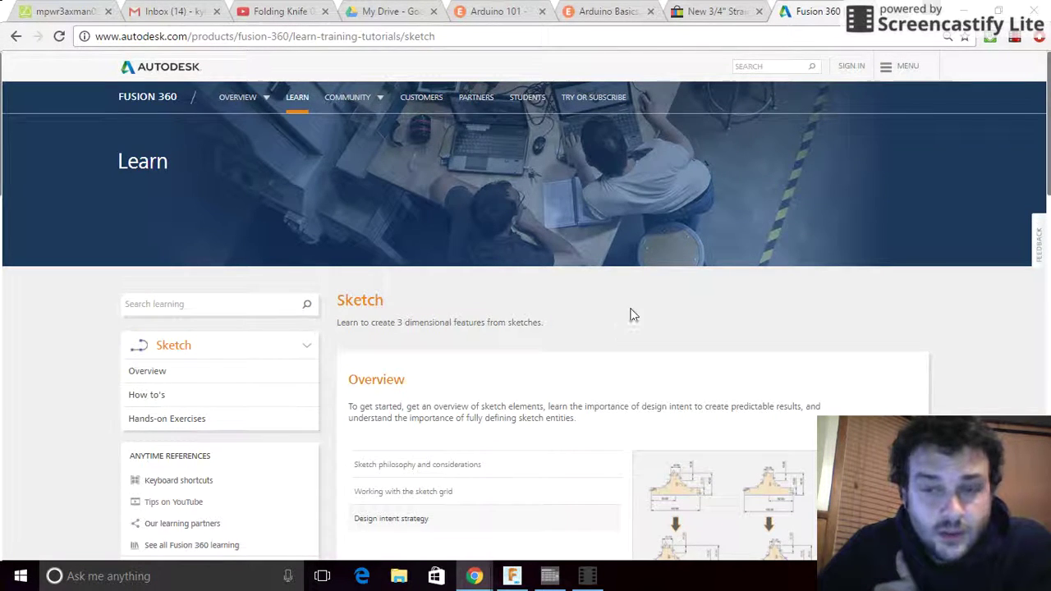
pyautogui.scroll(-3, 640, 313)
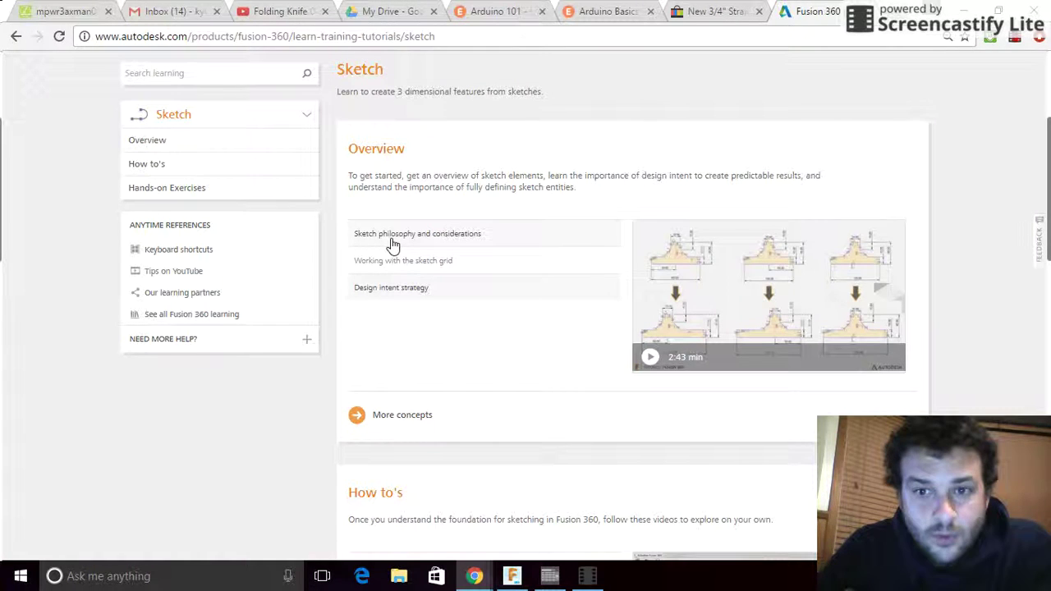
pyautogui.click(392, 262)
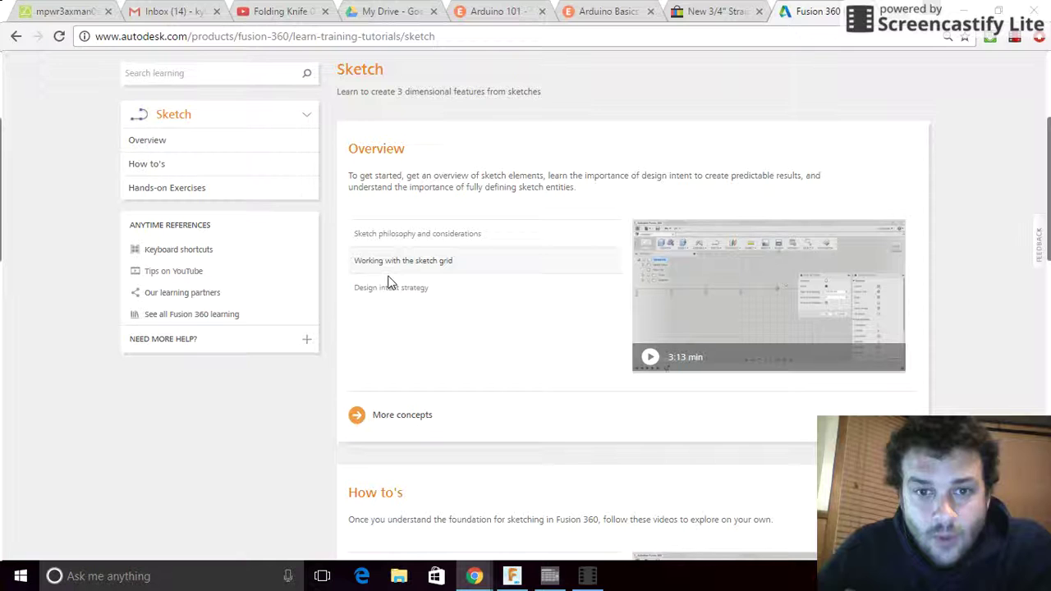
pyautogui.click(387, 292)
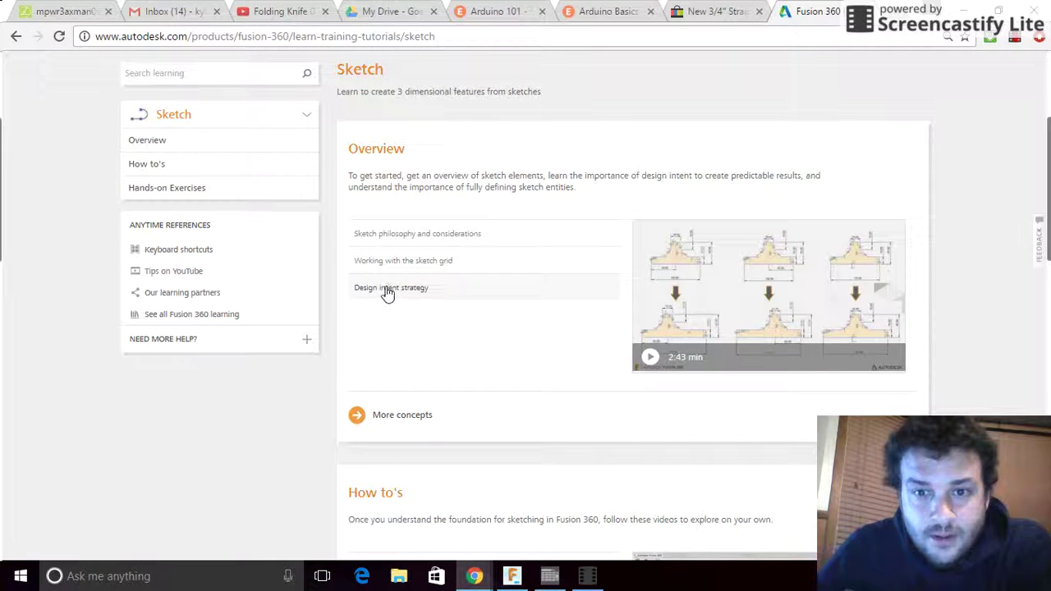
# Preview the Sketch how-to videos on starting, editing and fully defining sketches and on using splines
pyautogui.scroll(-4, 386, 294)
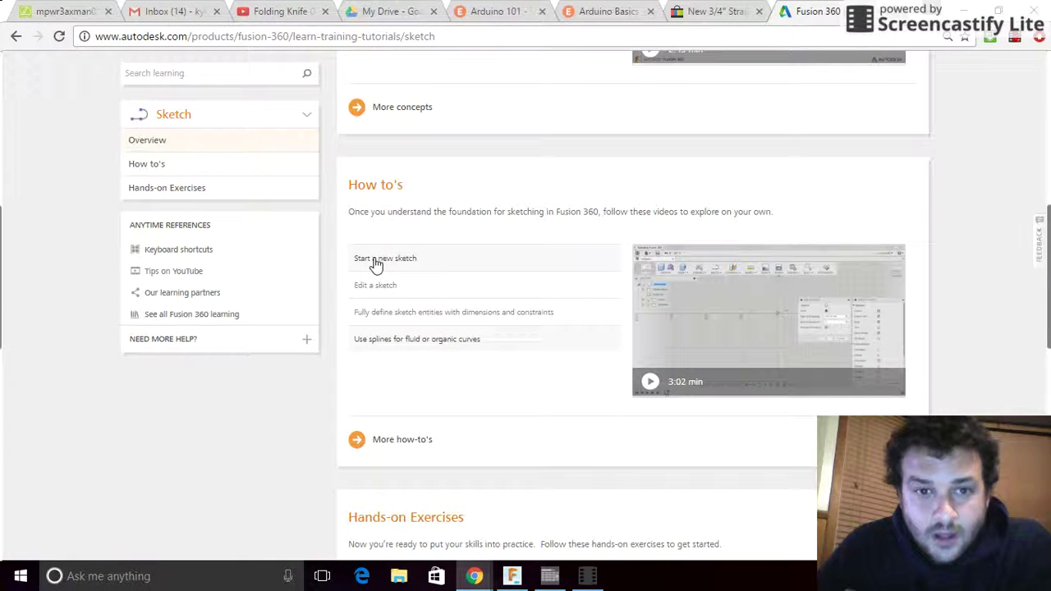
pyautogui.click(377, 261)
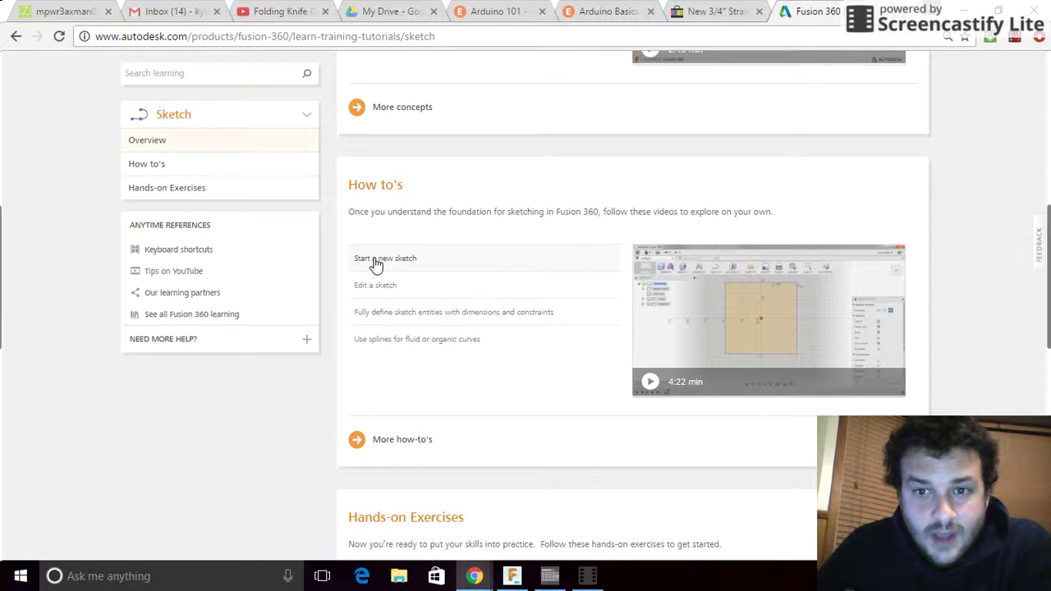
pyautogui.click(374, 288)
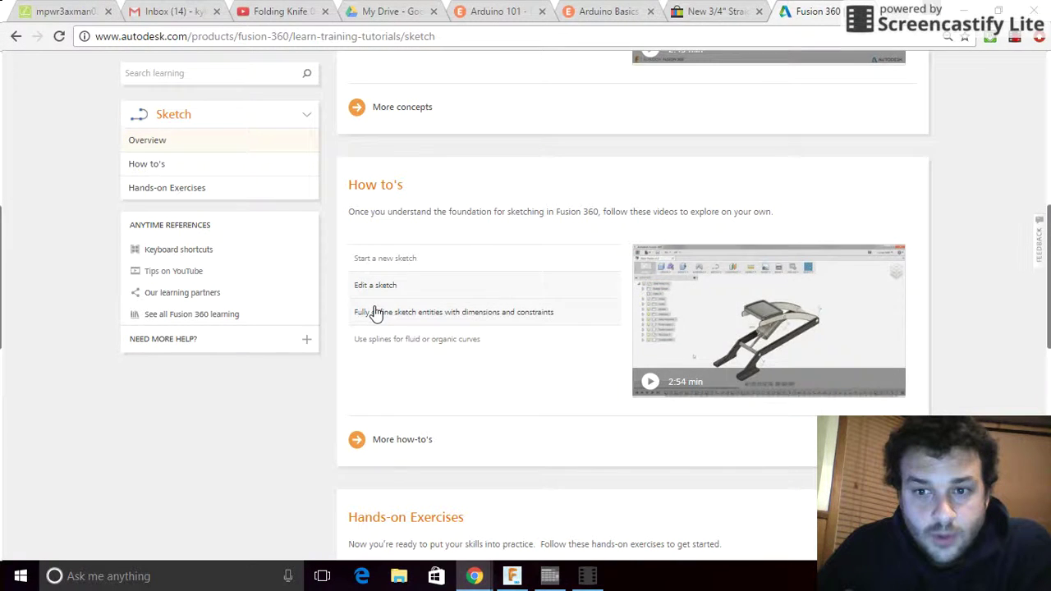
pyautogui.click(376, 312)
pyautogui.click(377, 340)
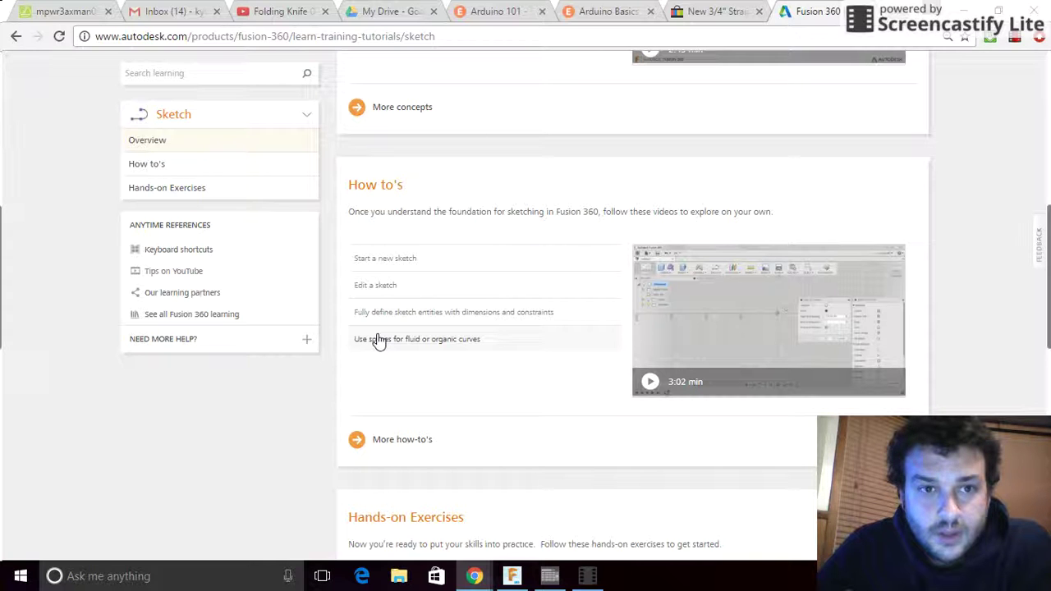
# Open the Sketching basics hands-on exercise, look through all its pages and return to the first page with the goals
pyautogui.scroll(-5, 377, 340)
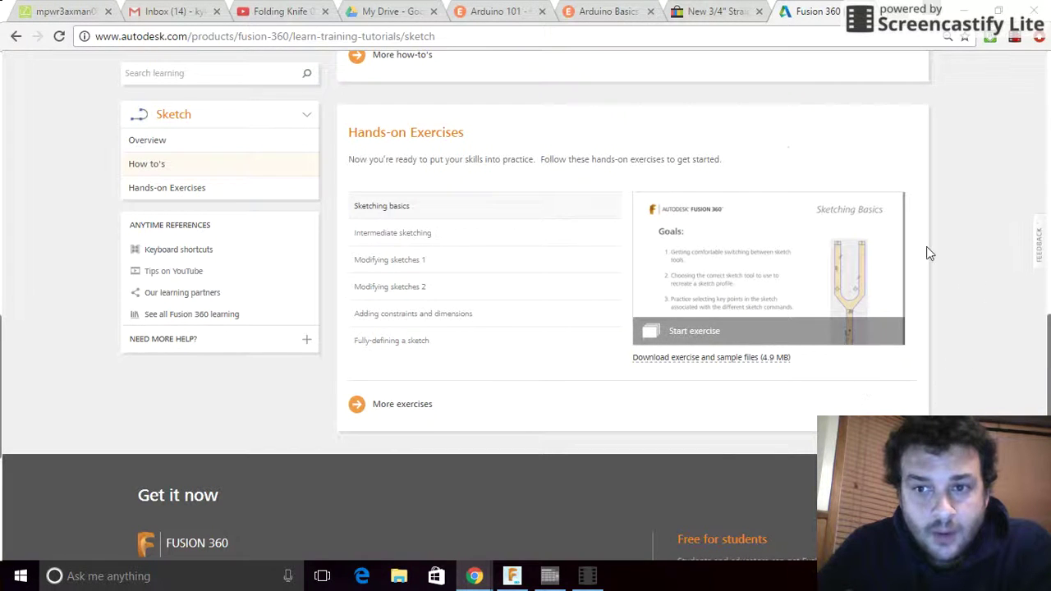
pyautogui.click(776, 267)
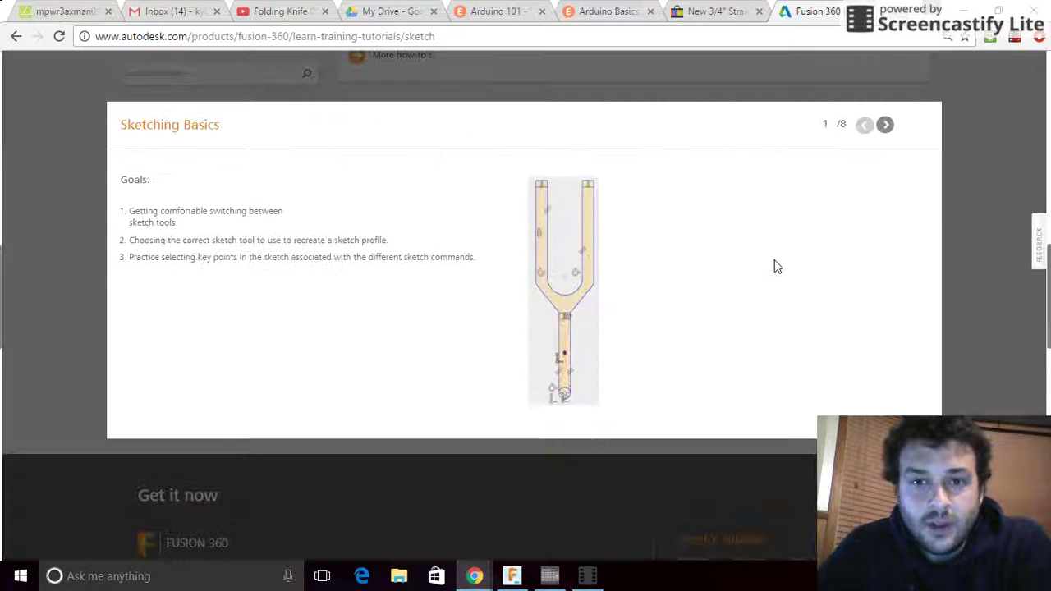
pyautogui.click(885, 124)
pyautogui.click(886, 125)
pyautogui.click(885, 125)
pyautogui.click(885, 125)
pyautogui.click(885, 124)
pyautogui.click(885, 125)
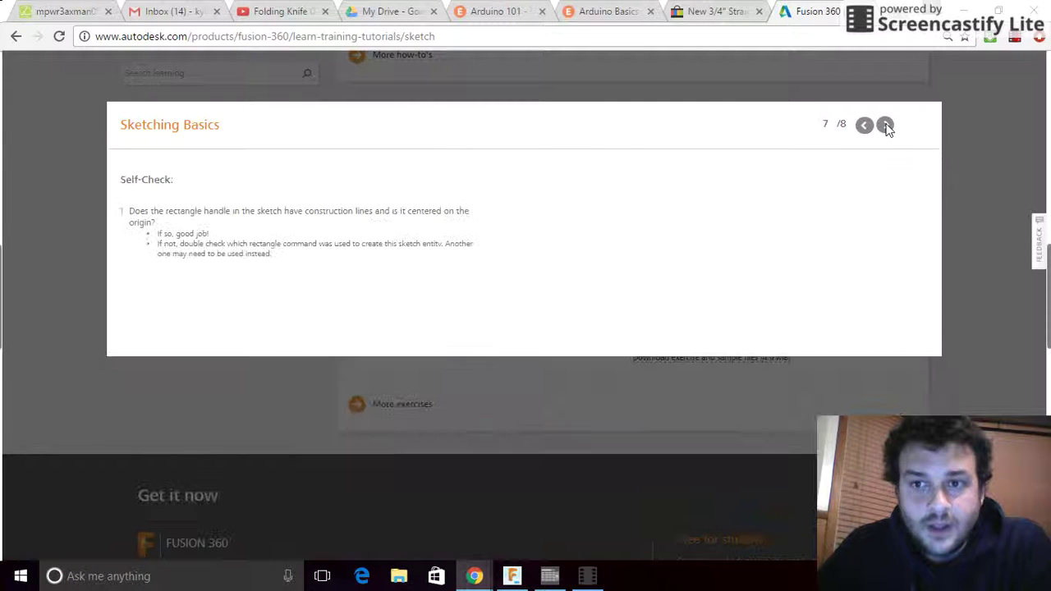
pyautogui.click(885, 124)
pyautogui.click(864, 125)
pyautogui.click(864, 125)
pyautogui.click(864, 124)
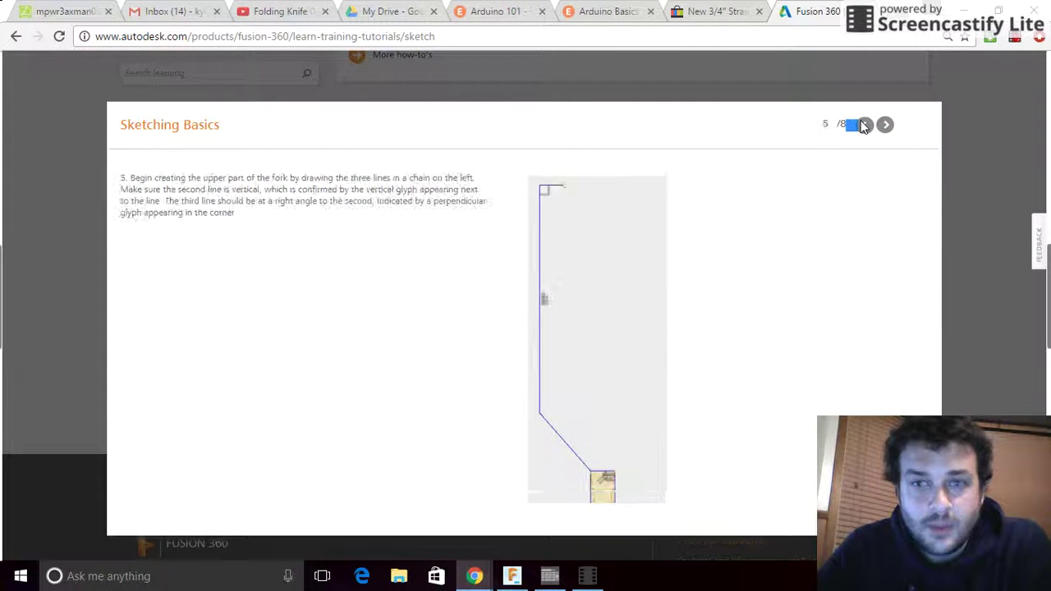
pyautogui.click(863, 125)
pyautogui.click(864, 125)
pyautogui.click(864, 125)
pyautogui.click(864, 125)
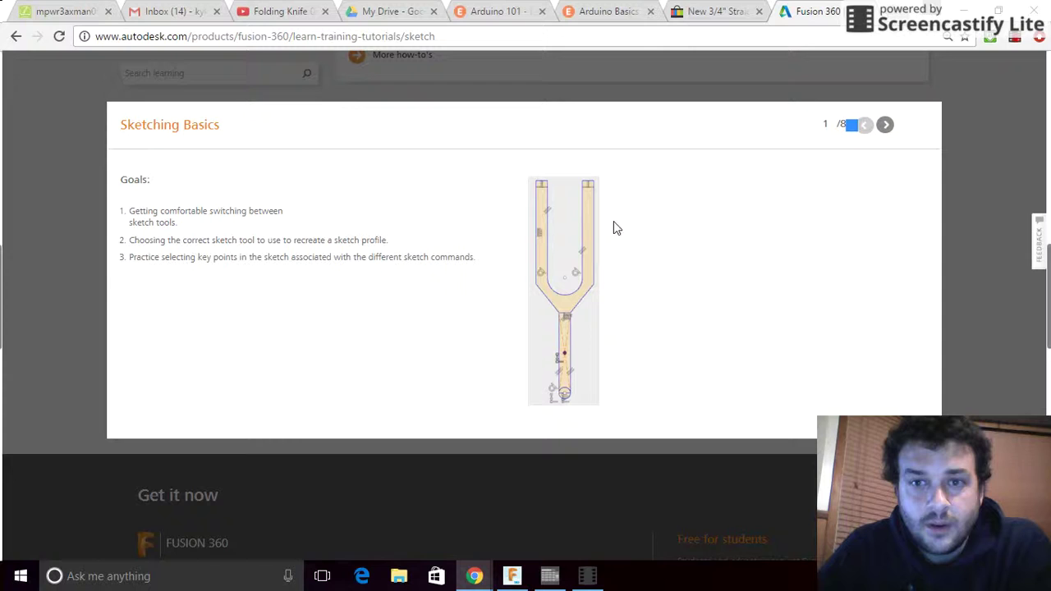
# Switch to the TUNING FORK PRACTICE design in Fusion 360 and look over the options of its root component
pyautogui.click(512, 575)
pyautogui.click(349, 51)
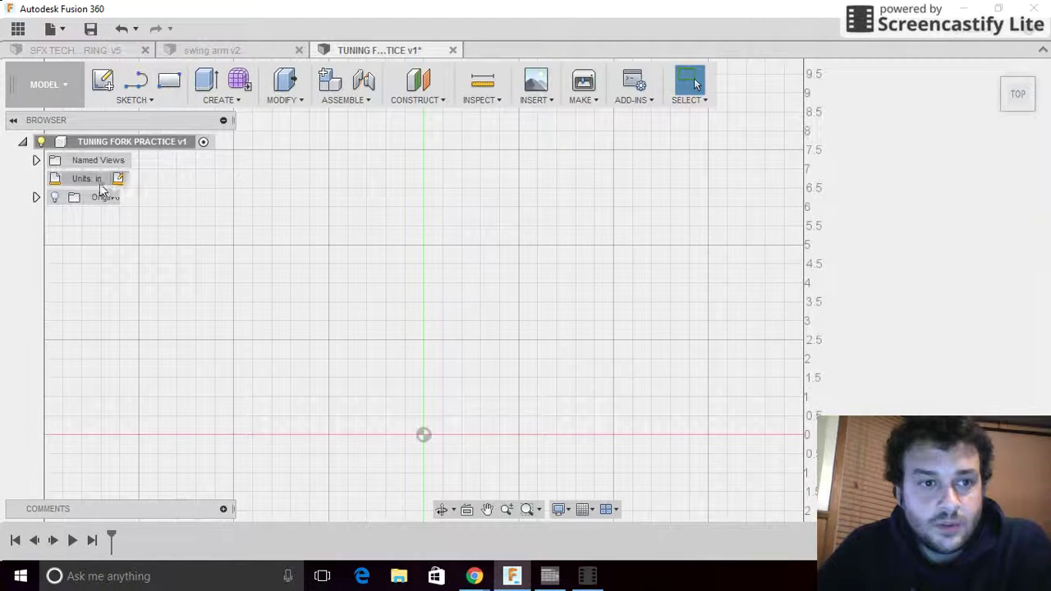
pyautogui.rightClick(203, 145)
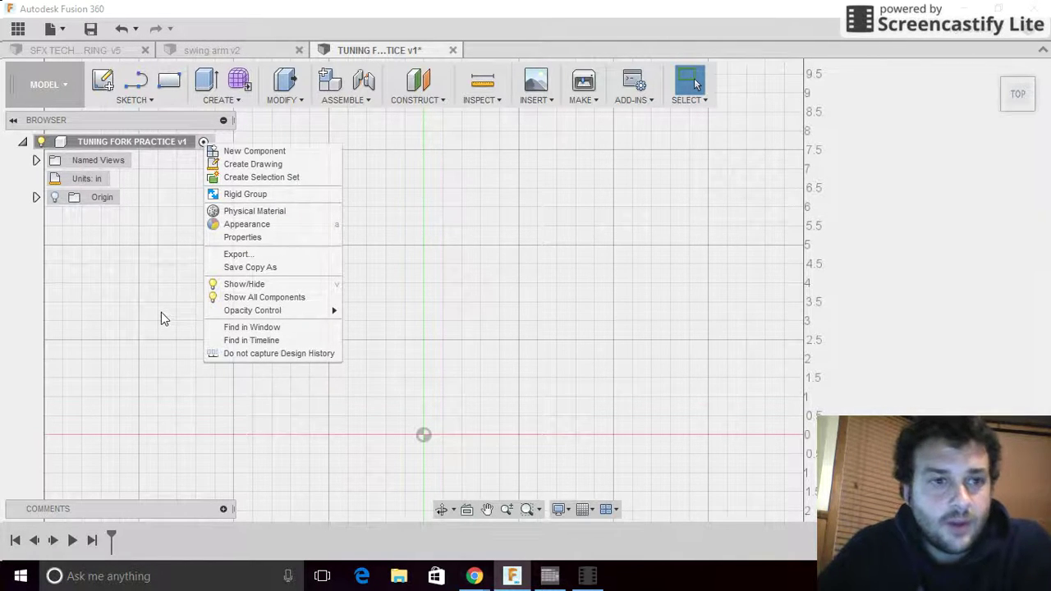
pyautogui.click(161, 312)
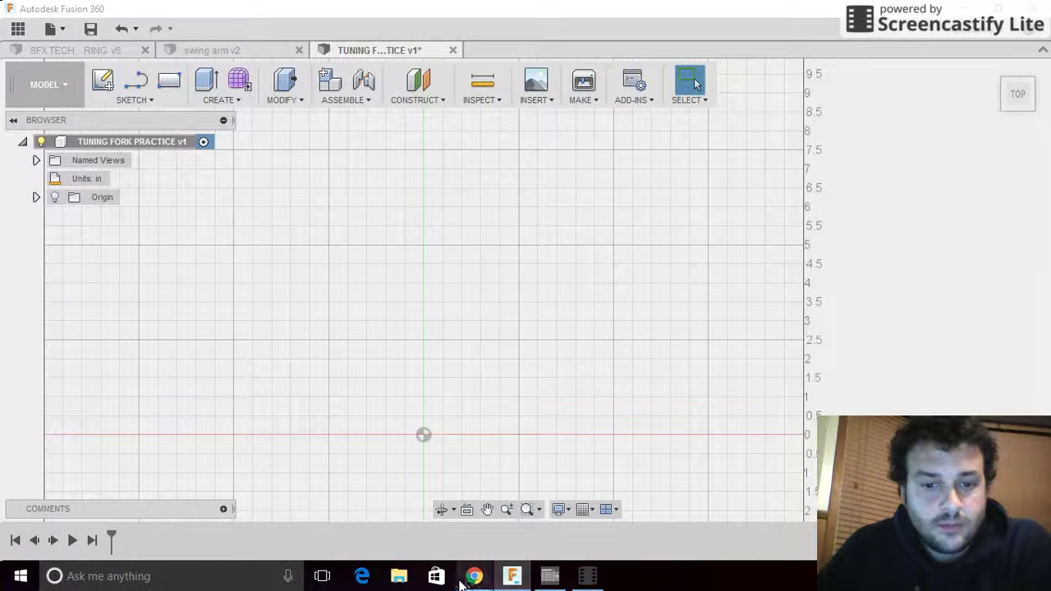
# Return to the Sketching Basics exercise in the browser and read the page 2 instructions for the tuning fork handle
pyautogui.moveTo(466, 580)
pyautogui.click(376, 515)
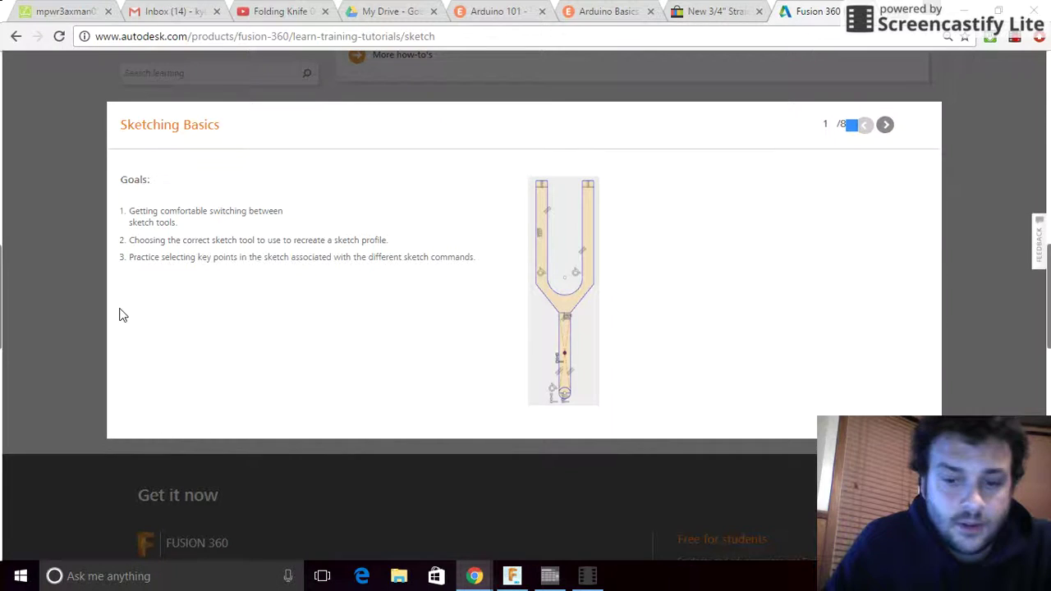
pyautogui.keyDown('ctrl'); pyautogui.scroll(1, 122, 315); pyautogui.keyUp('ctrl')
pyautogui.keyDown('ctrl'); pyautogui.scroll(1, 121, 316); pyautogui.keyUp('ctrl')
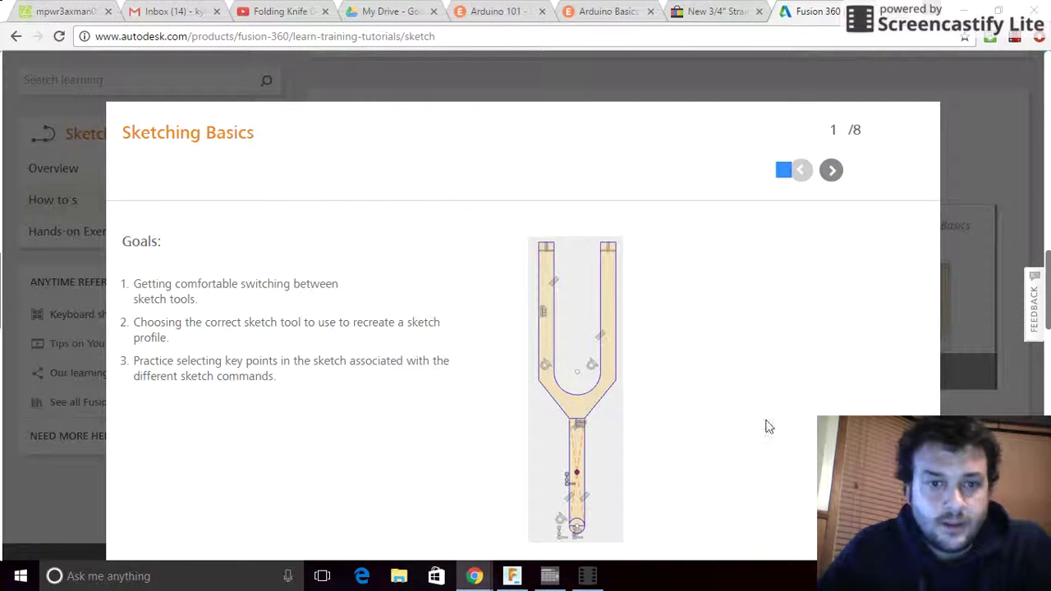
pyautogui.click(831, 170)
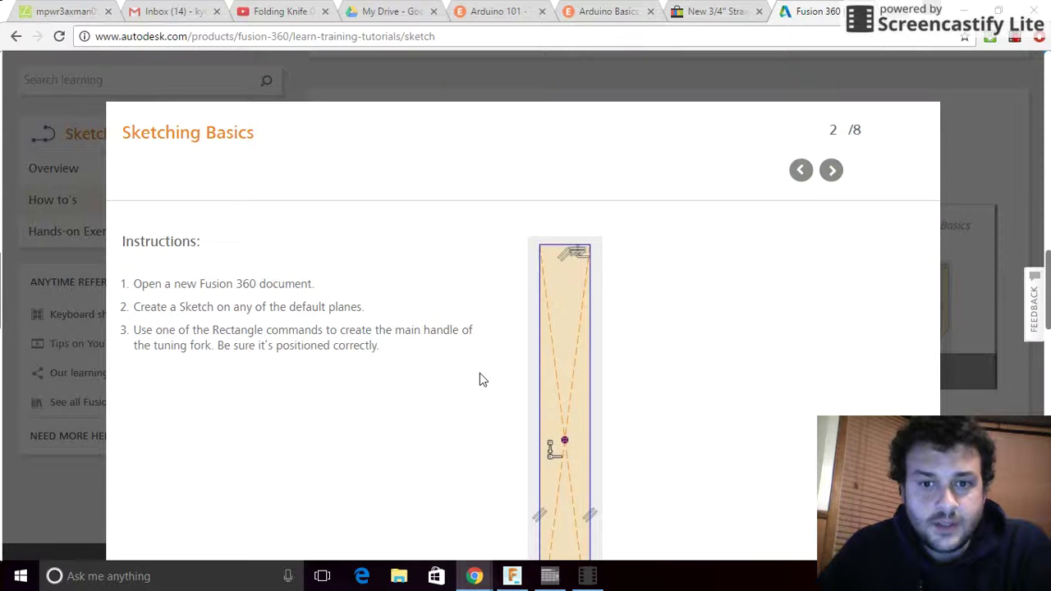
pyautogui.hotkey('ctrl', '-')
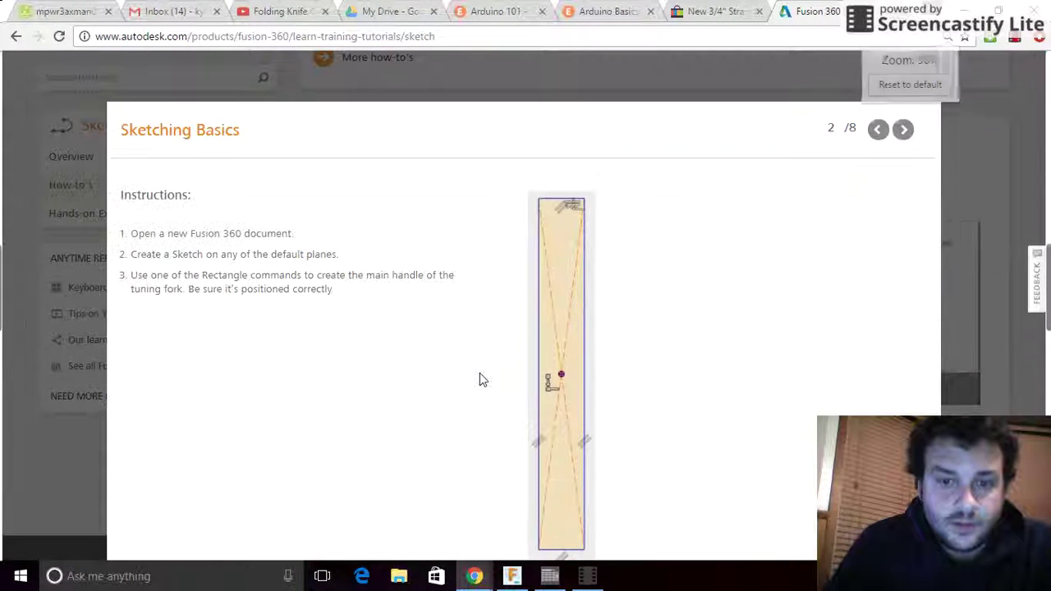
pyautogui.hotkey('ctrl', '-')
pyautogui.hotkey('ctrl', '-')
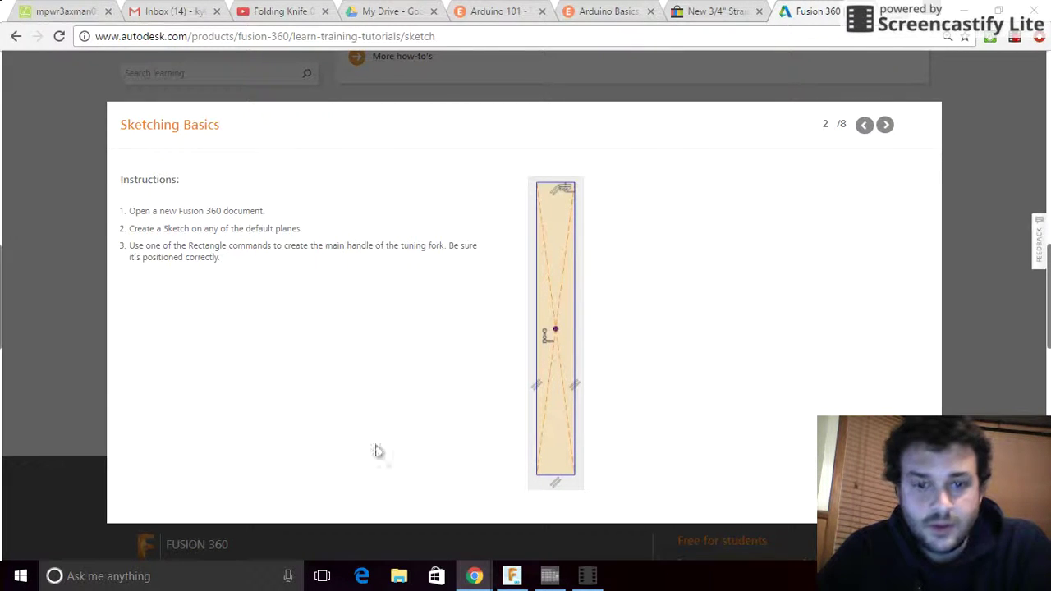
# Switch back to Fusion 360 and create a new sketch on the horizontal origin plane of the tuning fork design
pyautogui.click(511, 575)
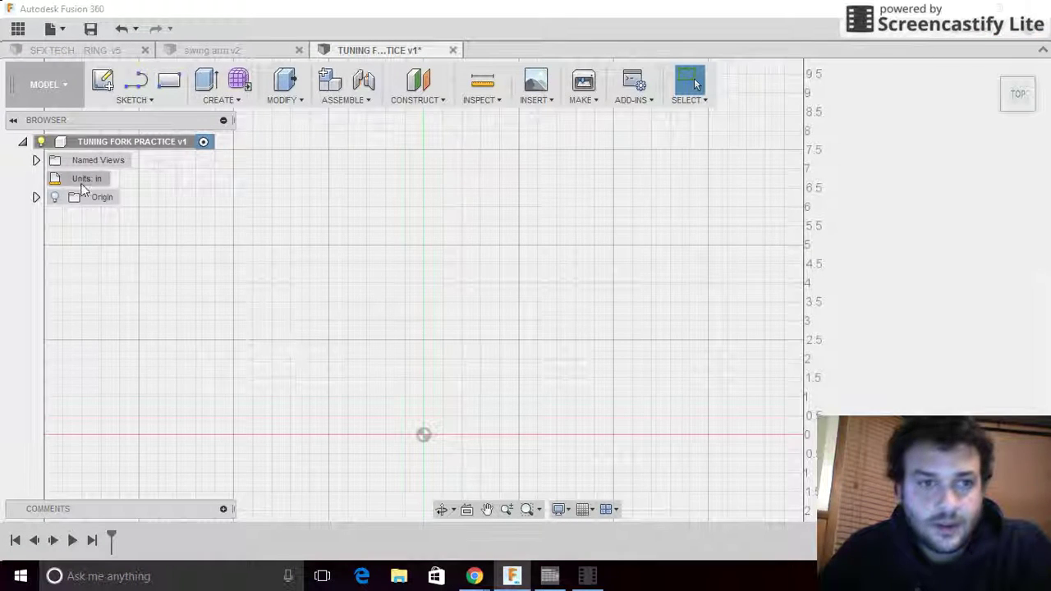
pyautogui.click(135, 100)
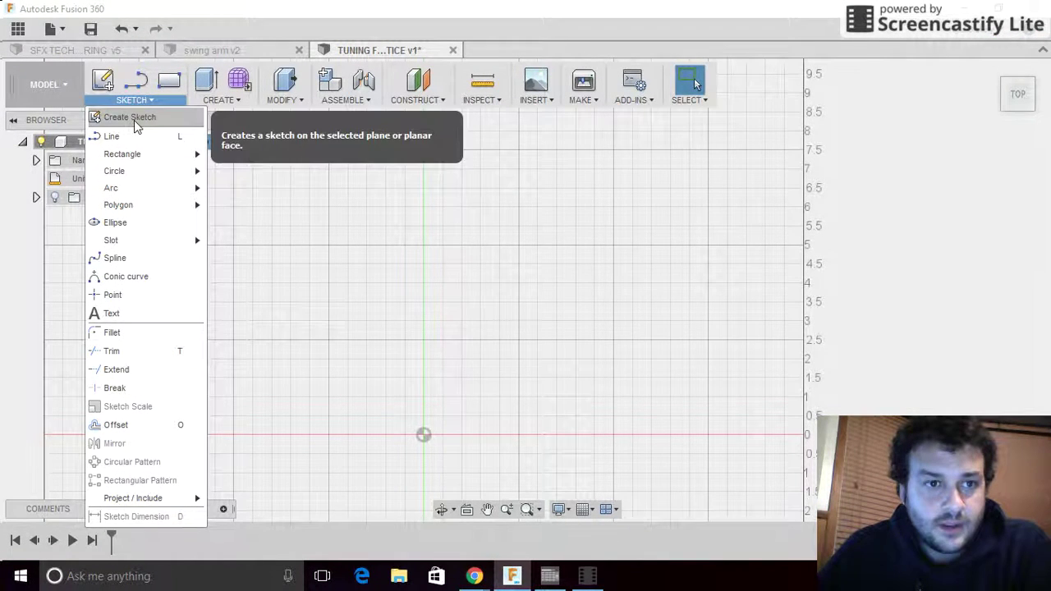
pyautogui.click(134, 120)
pyautogui.click(485, 413)
pyautogui.moveTo(1011, 94)
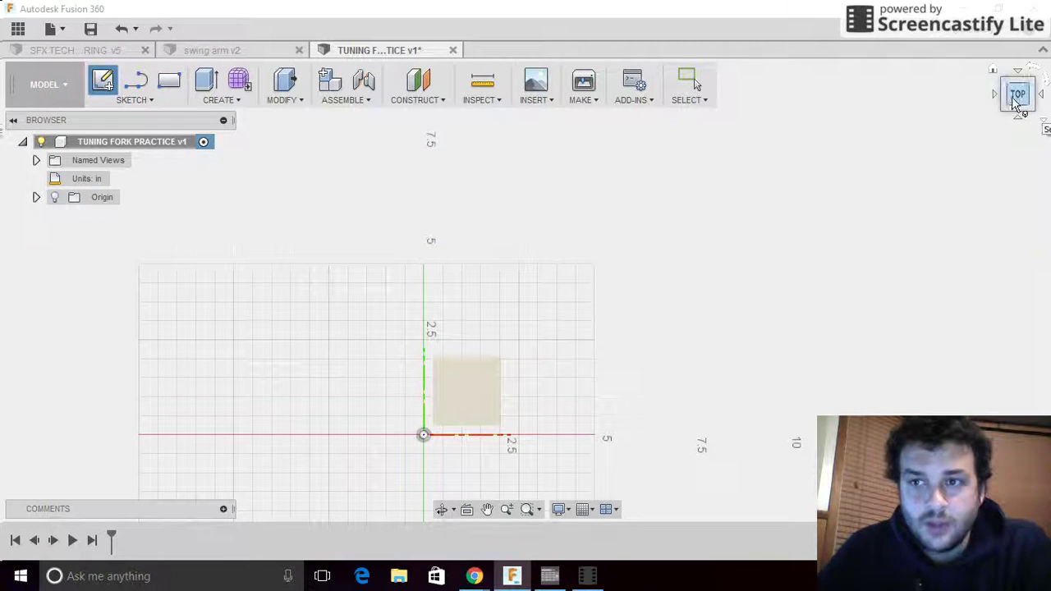
pyautogui.click(478, 386)
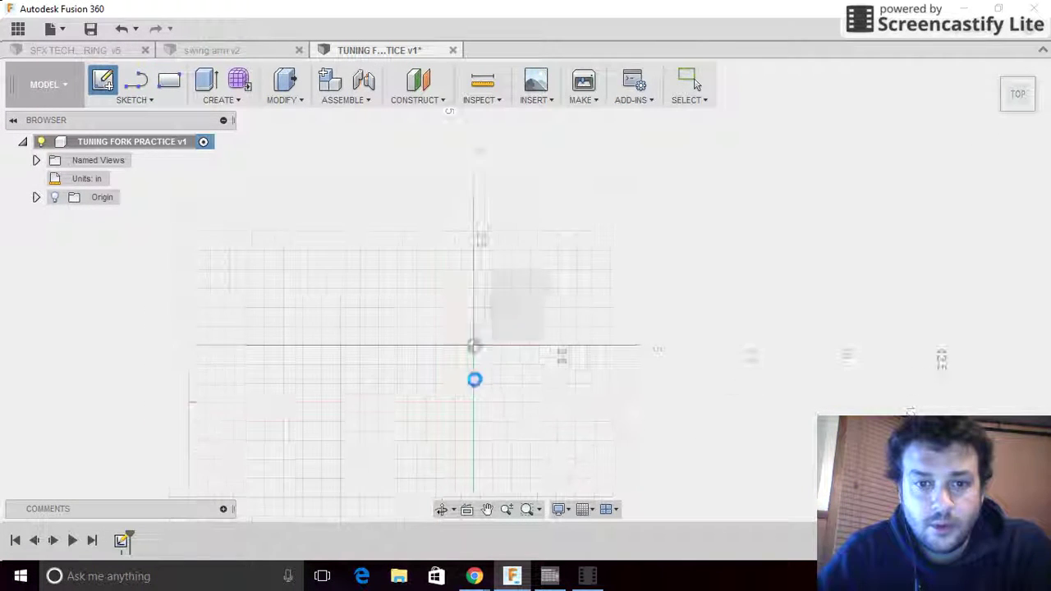
# Sketch a tall center rectangle about 1 in wide, centered on the origin, as the tuning fork handle
pyautogui.click(138, 99)
pyautogui.moveTo(155, 161)
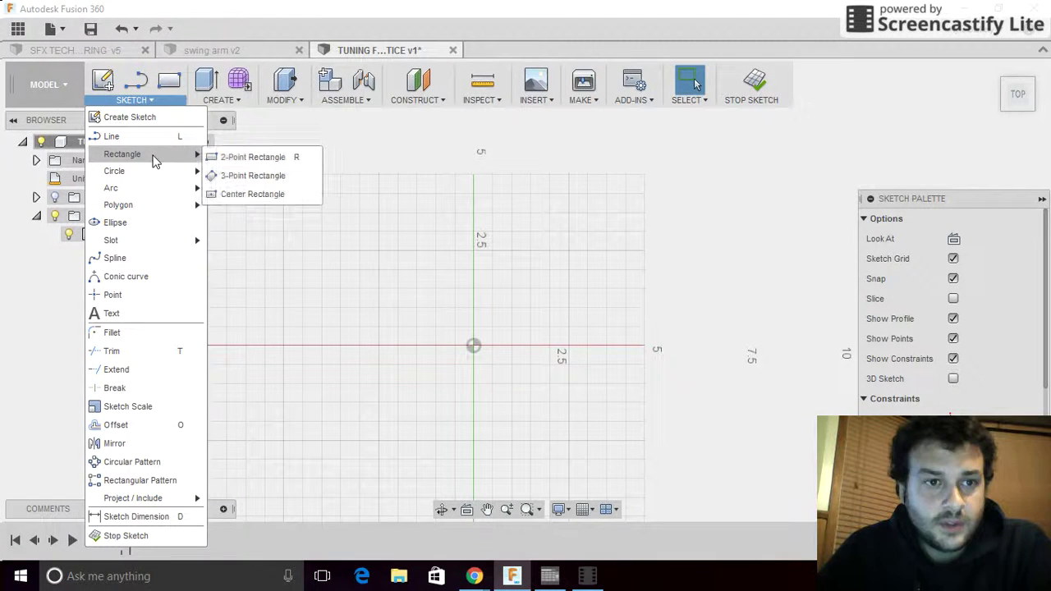
pyautogui.click(243, 197)
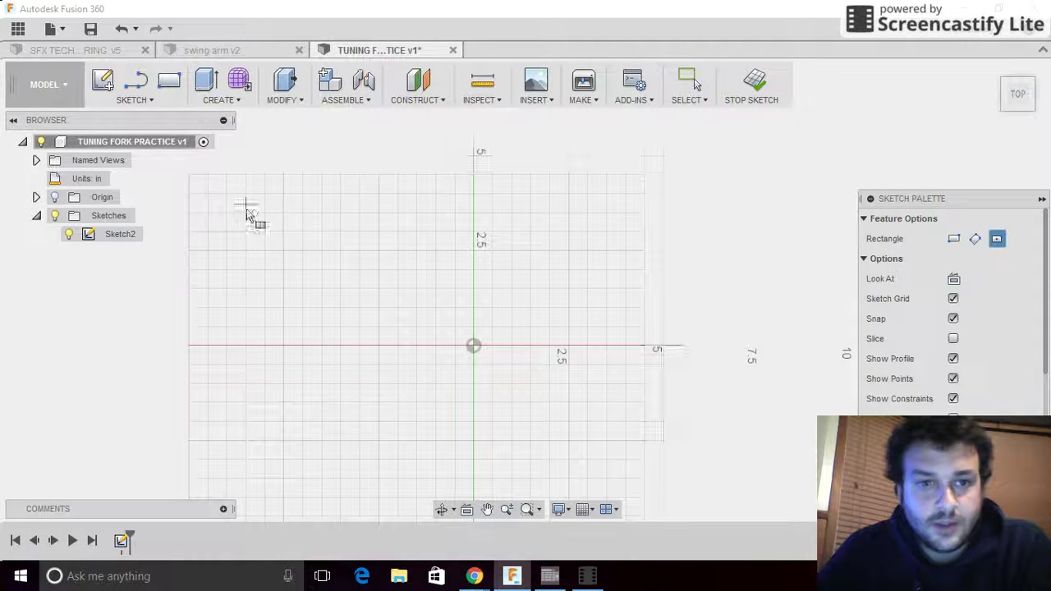
pyautogui.click(473, 345)
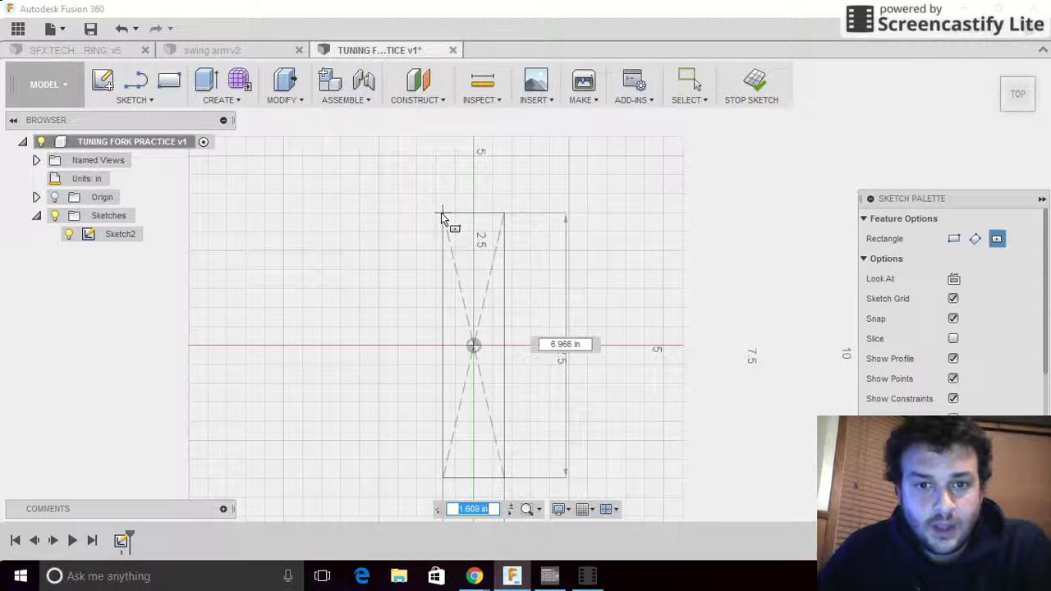
pyautogui.click(451, 237)
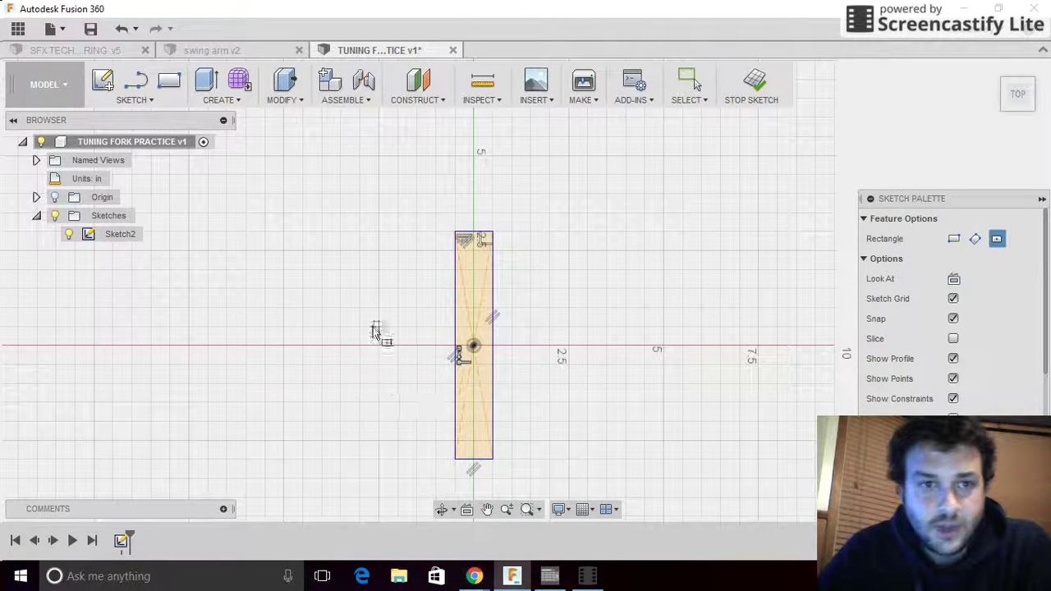
# Dimension the tuning fork handle rectangle to 0.5 in wide and 4 in long
pyautogui.press('d')
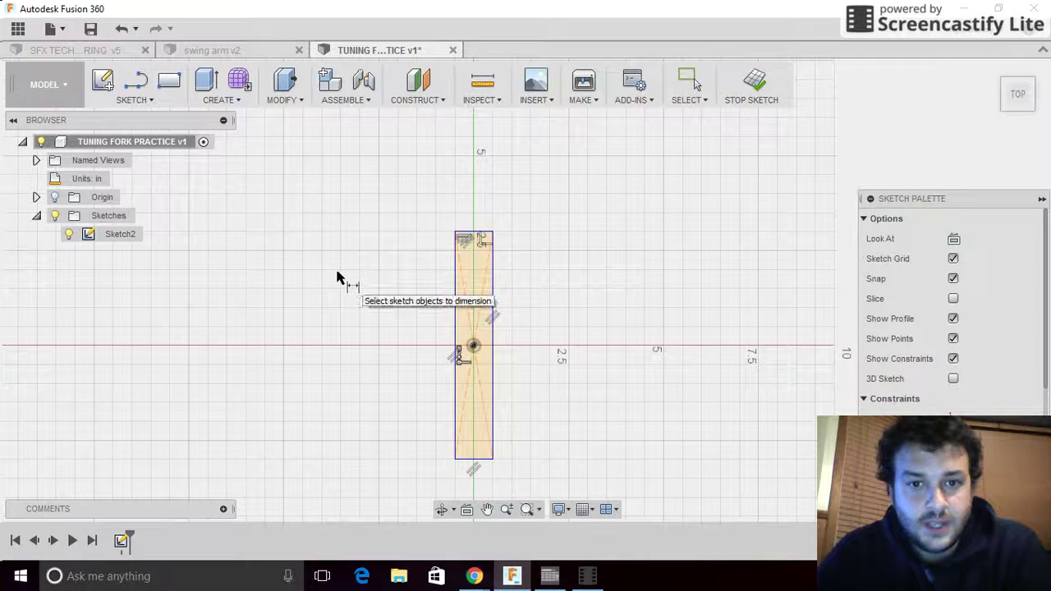
pyautogui.click(468, 234)
pyautogui.click(471, 197)
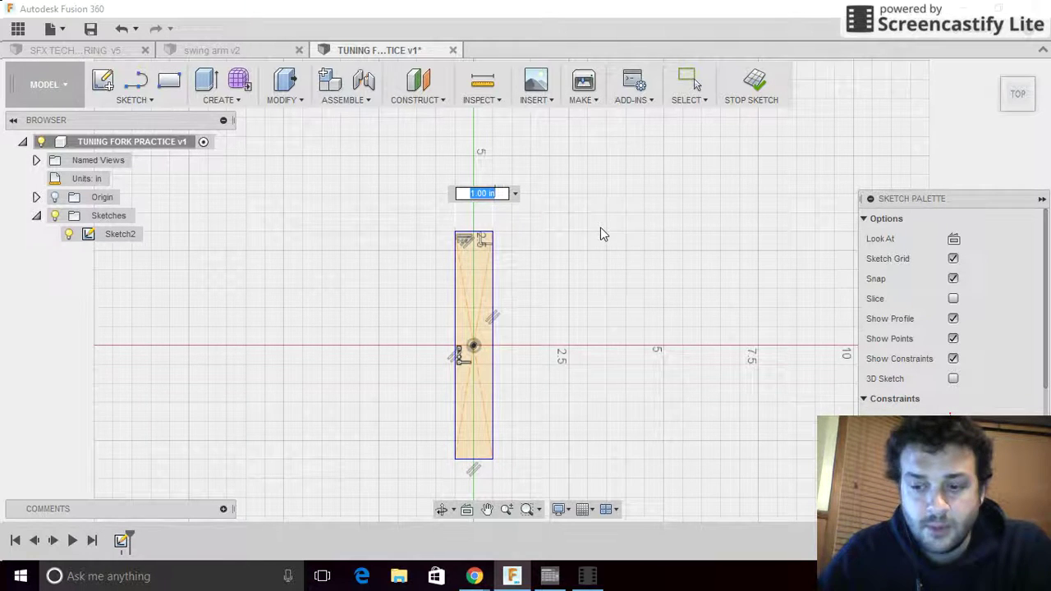
pyautogui.write('0.5')
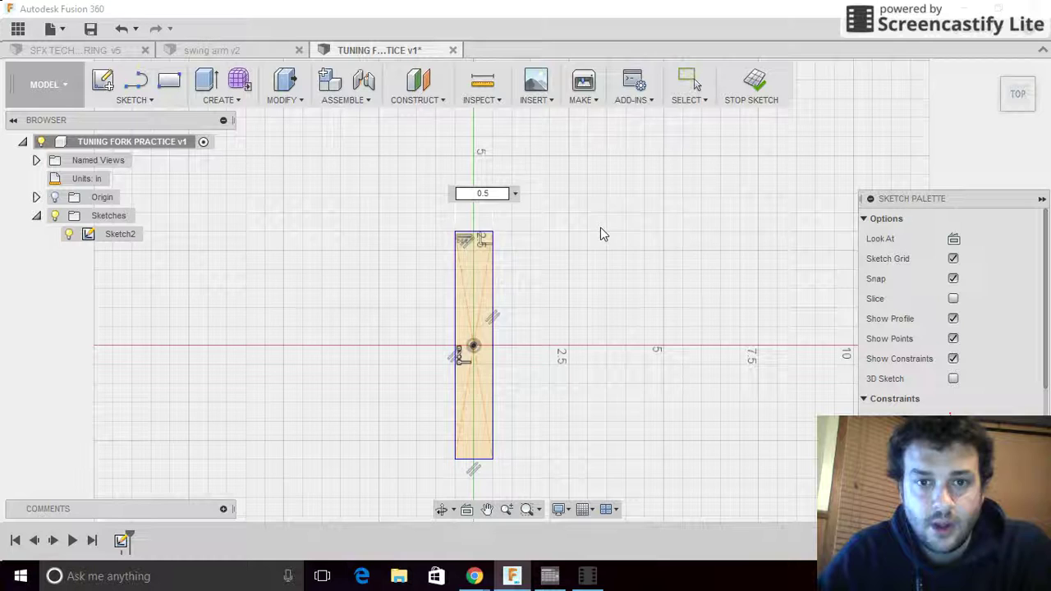
pyautogui.press('Return')
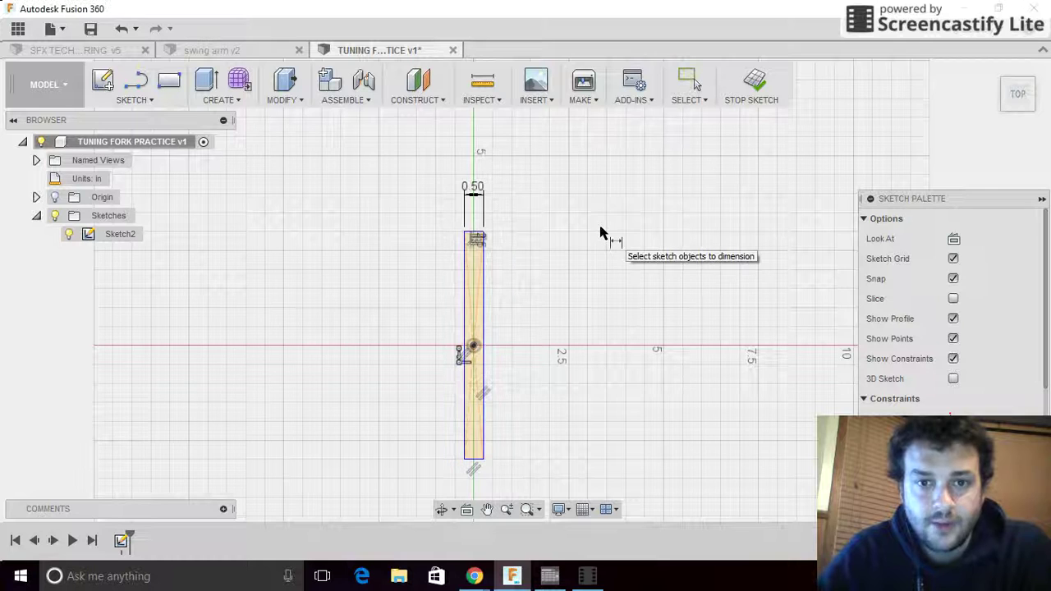
pyautogui.click(464, 312)
pyautogui.click(424, 321)
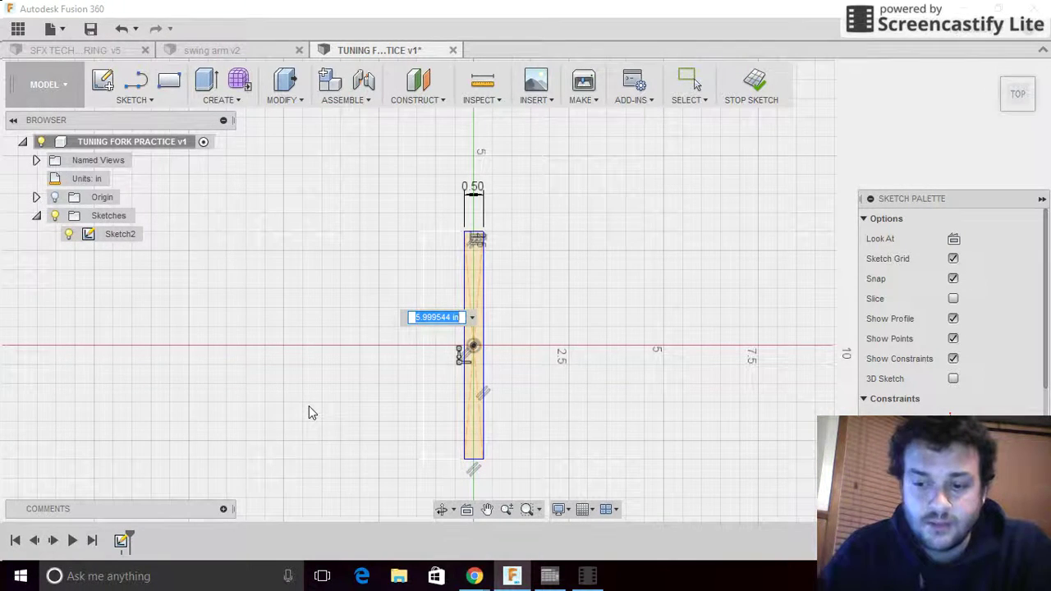
pyautogui.write('4')
pyautogui.press('Return')
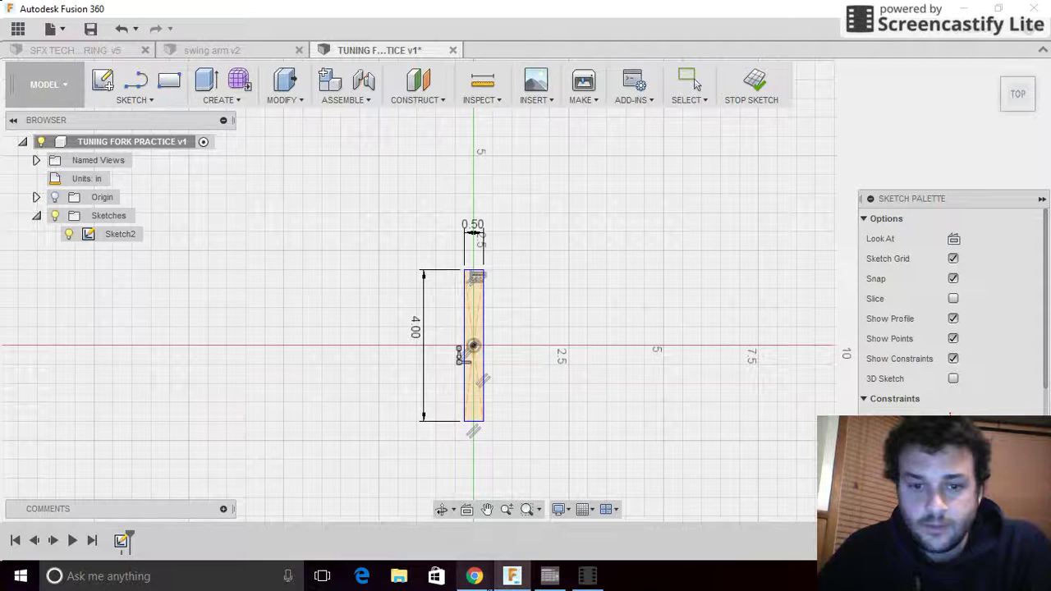
# Read page 3 of the Sketching Basics exercise in the browser about the handle's circle, and return to Fusion 360
pyautogui.click(403, 507)
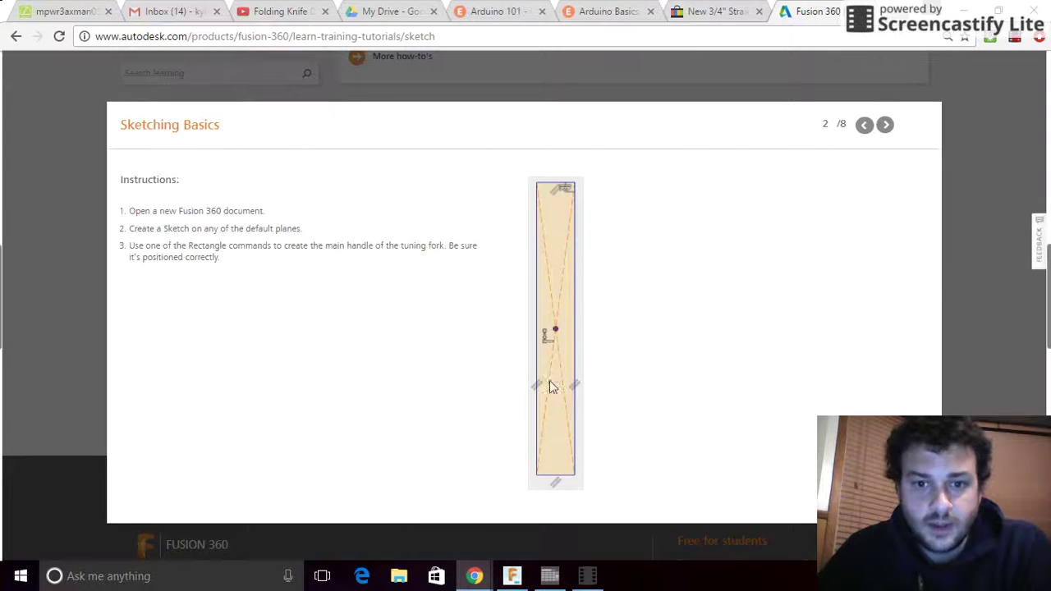
pyautogui.click(886, 126)
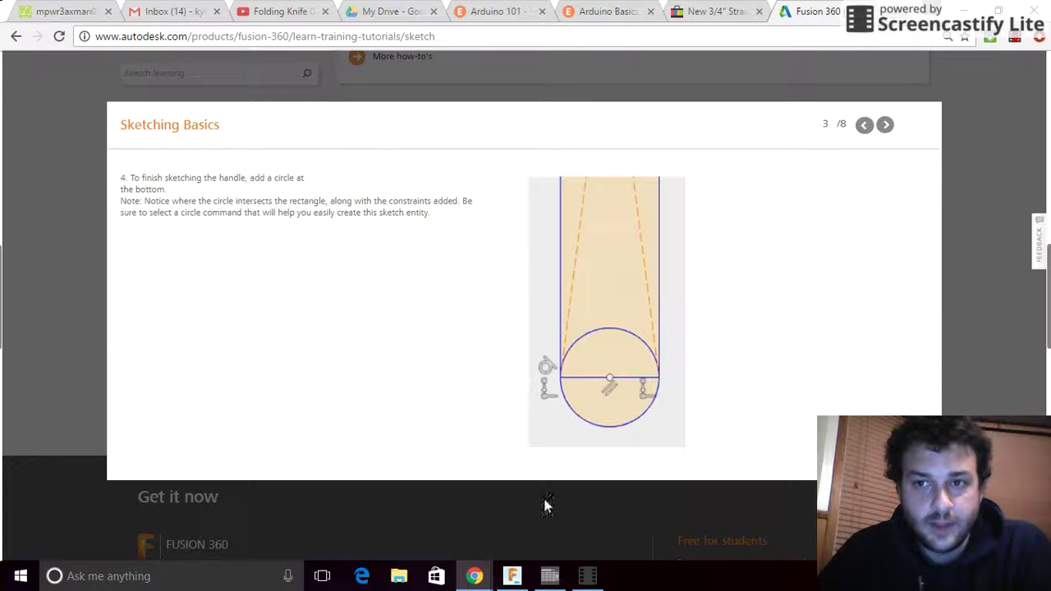
pyautogui.click(511, 575)
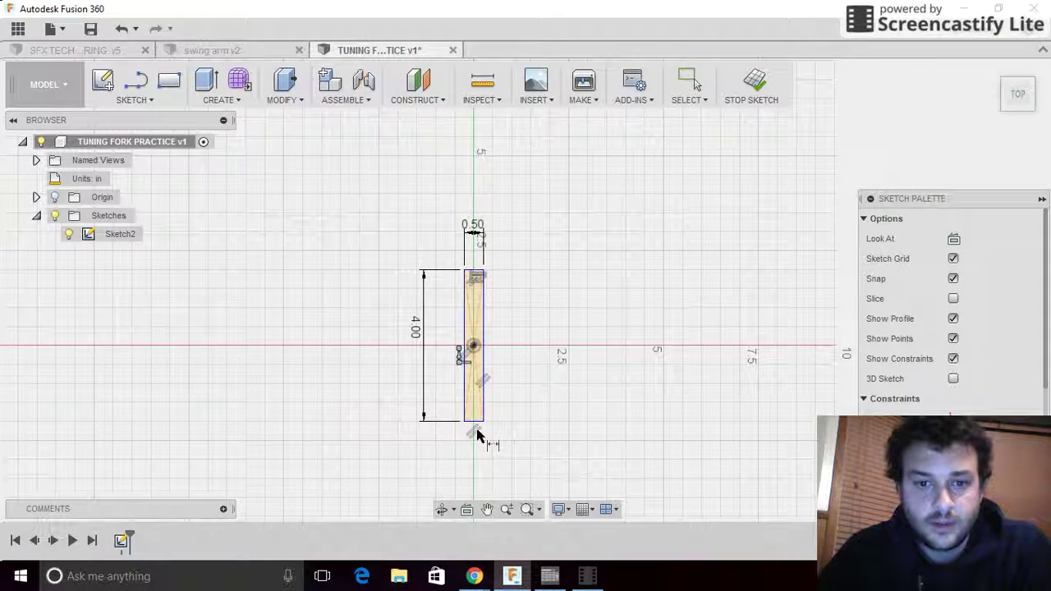
# Sketch a 0.5 in center diameter circle on the midpoint of the handle's bottom edge, reaching the edge's corner
pyautogui.scroll(10, 479, 436)
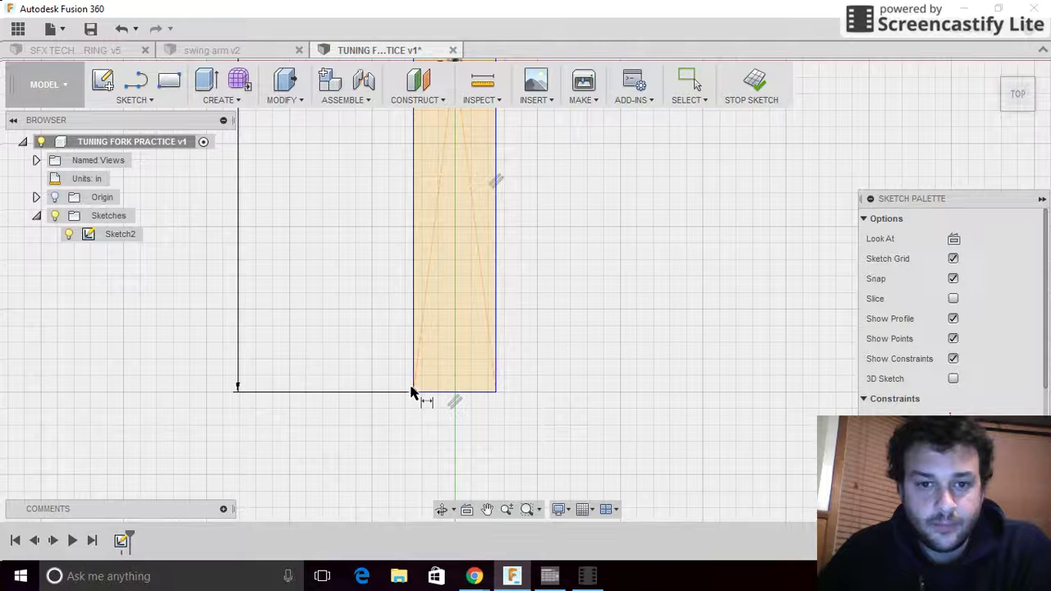
pyautogui.click(135, 100)
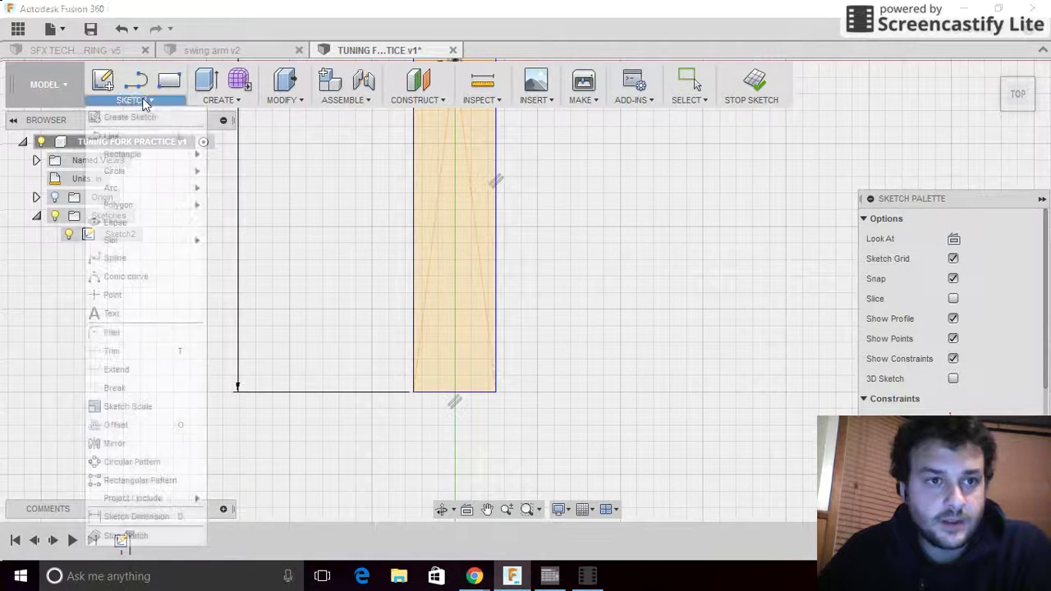
pyautogui.moveTo(144, 172)
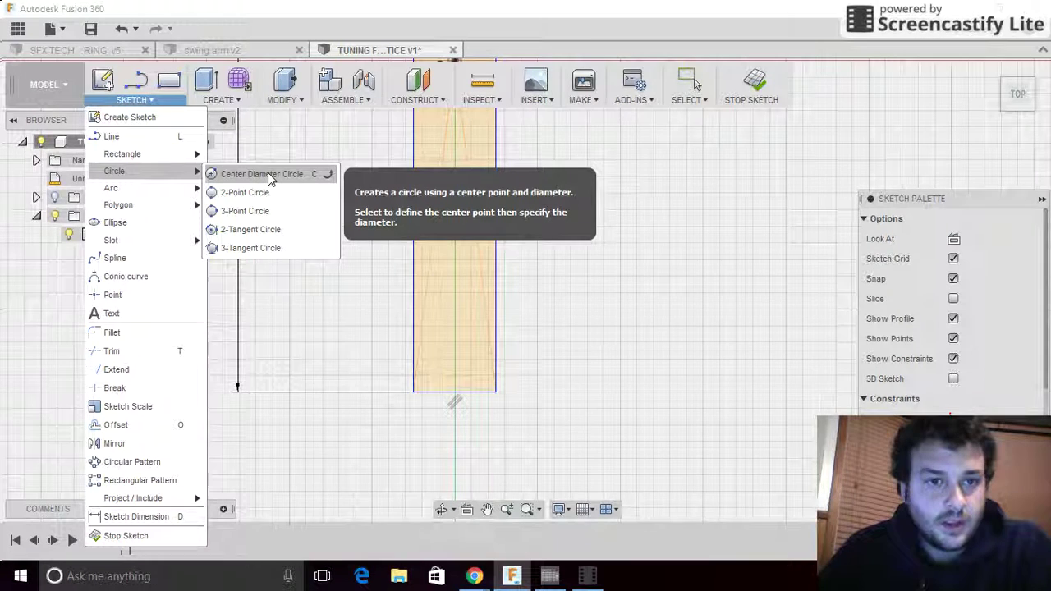
pyautogui.click(261, 174)
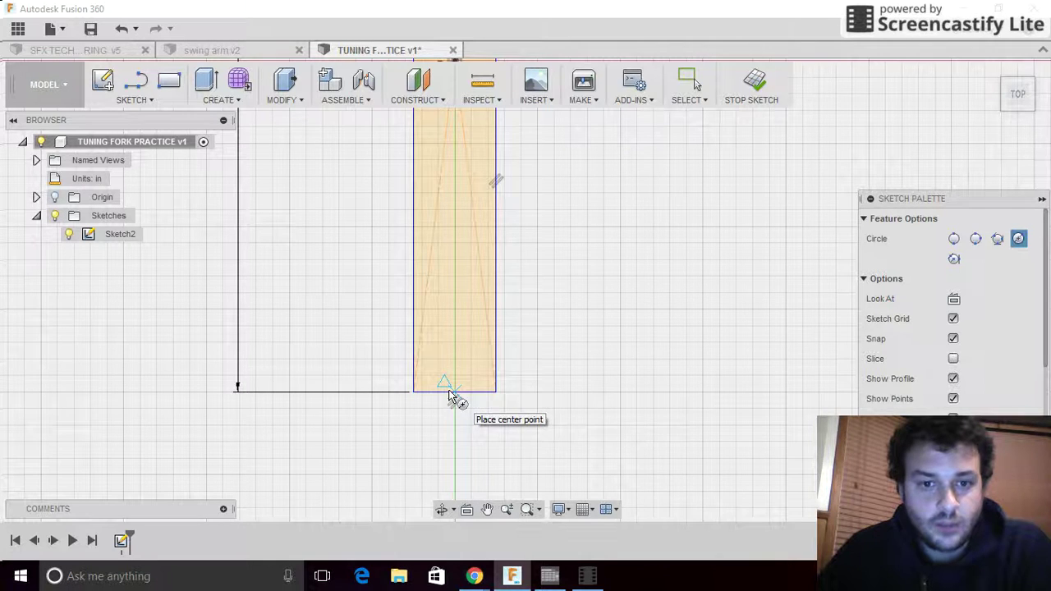
pyautogui.click(456, 393)
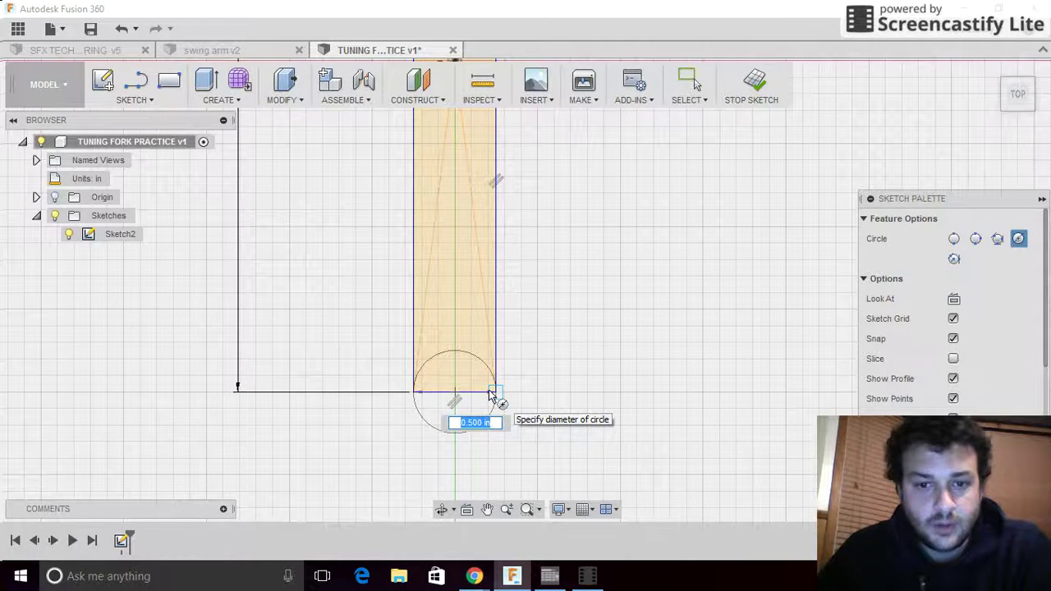
pyautogui.click(490, 395)
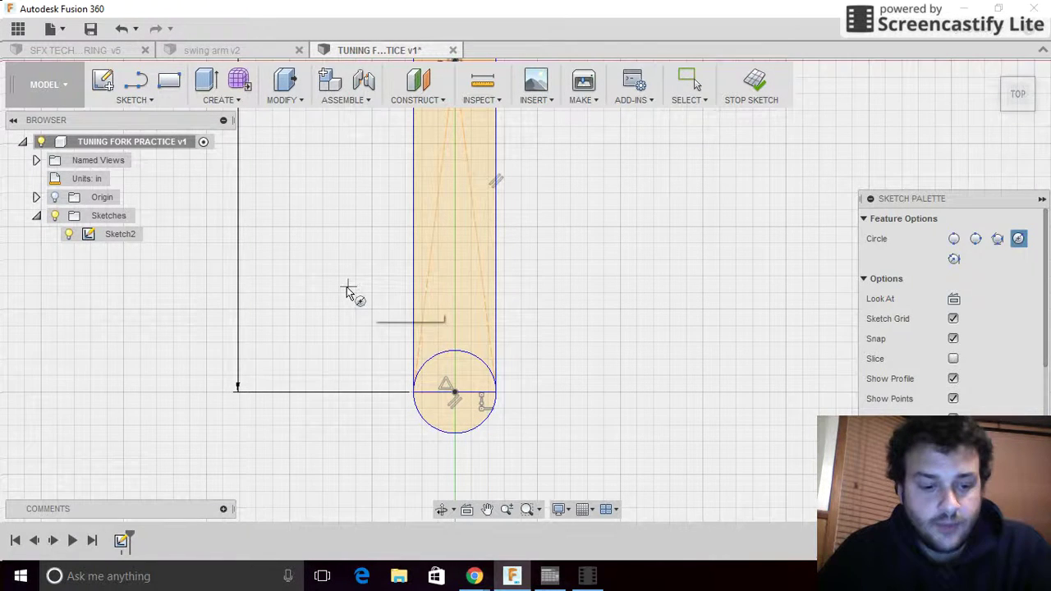
# Add a driven diameter dimension to the circle at the handle's bottom end
pyautogui.press('d')
pyautogui.click(417, 421)
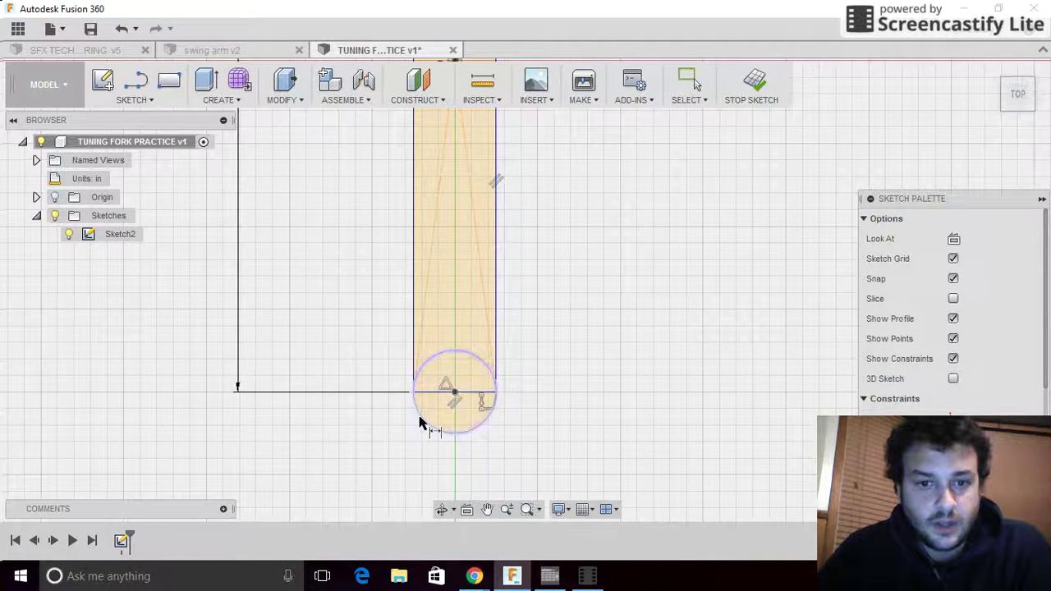
pyautogui.click(299, 437)
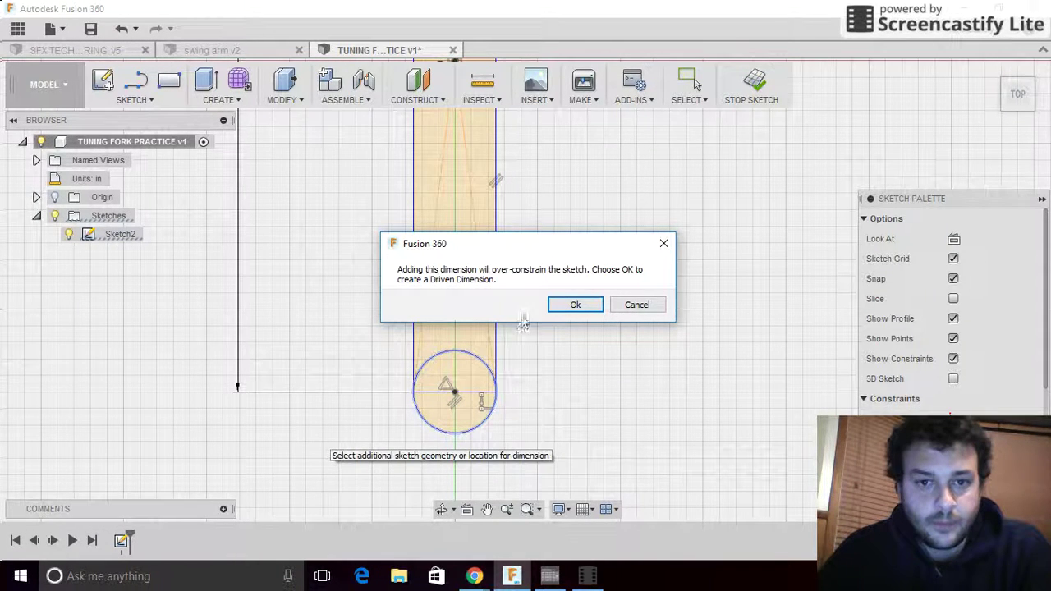
pyautogui.click(585, 308)
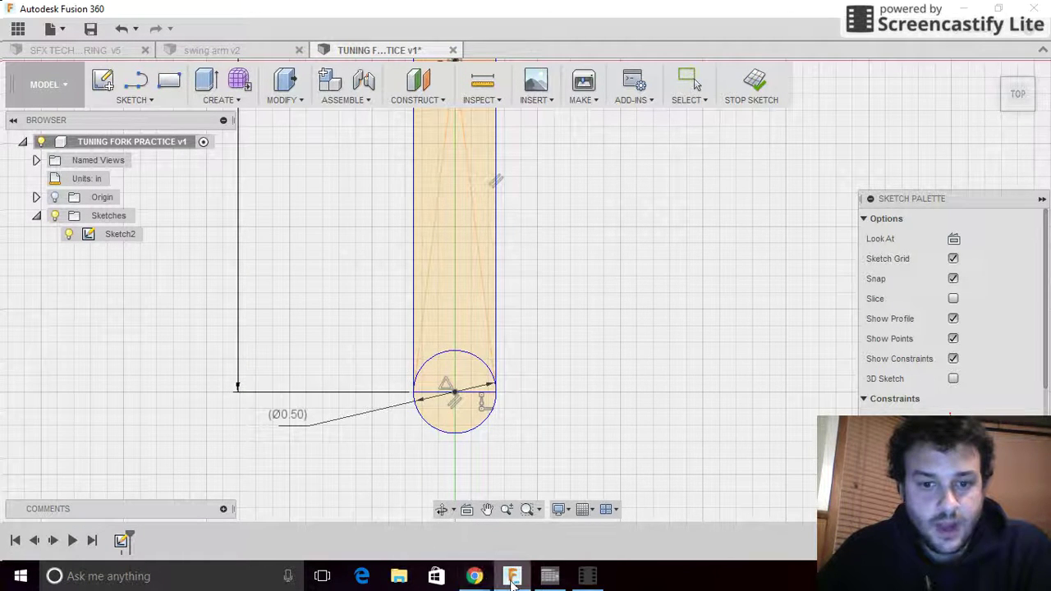
# Compare the circle's constraints in Fusion 360 with the page 3 illustration in the browser and look over the available sketch constraints
pyautogui.moveTo(474, 575)
pyautogui.click(380, 514)
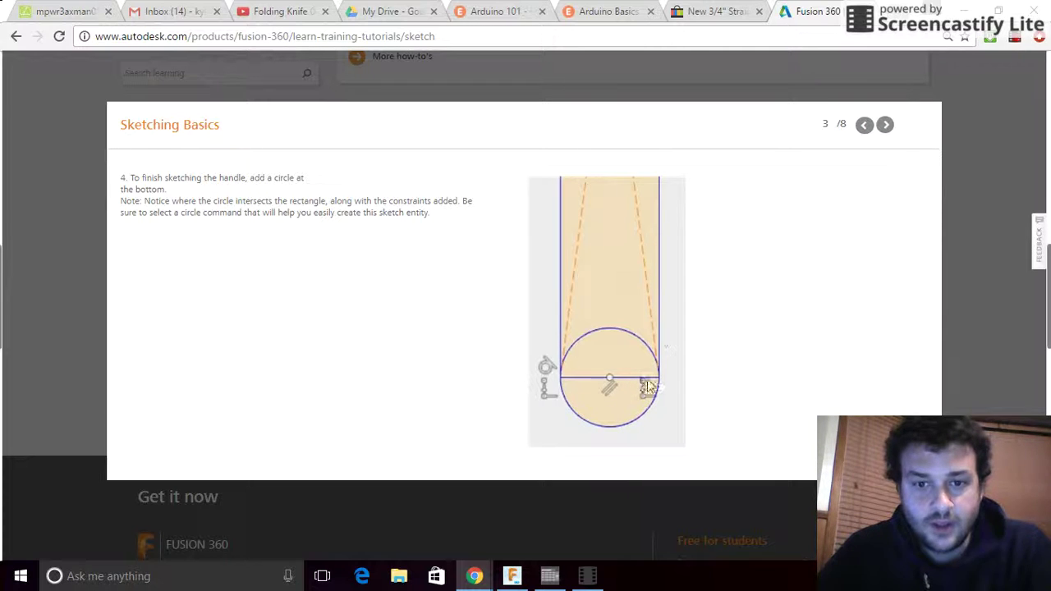
pyautogui.click(512, 576)
pyautogui.scroll(3, 433, 394)
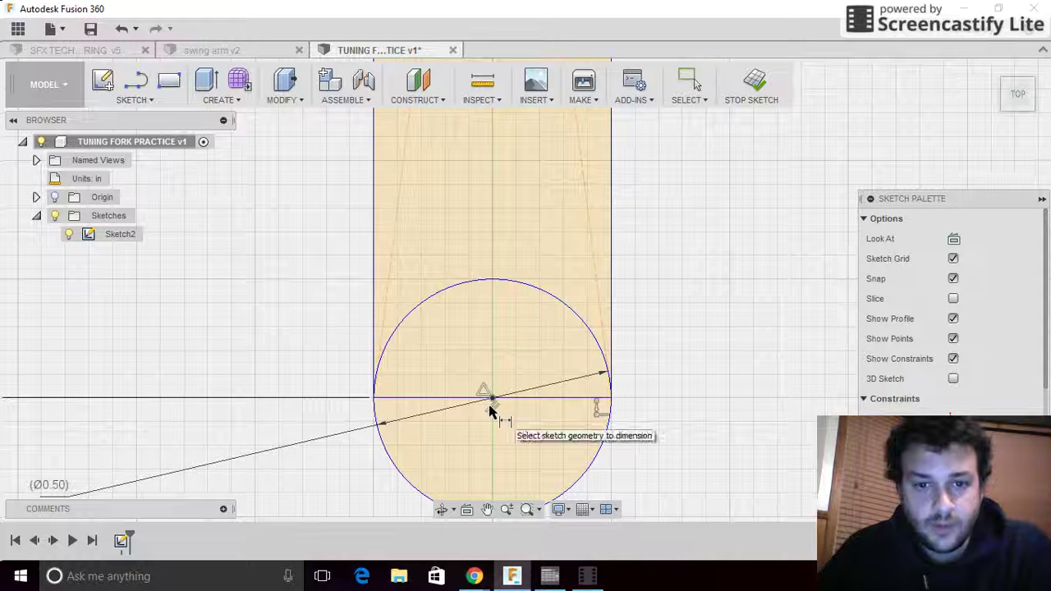
pyautogui.scroll(-2, 968, 412)
pyautogui.scroll(-3, 965, 406)
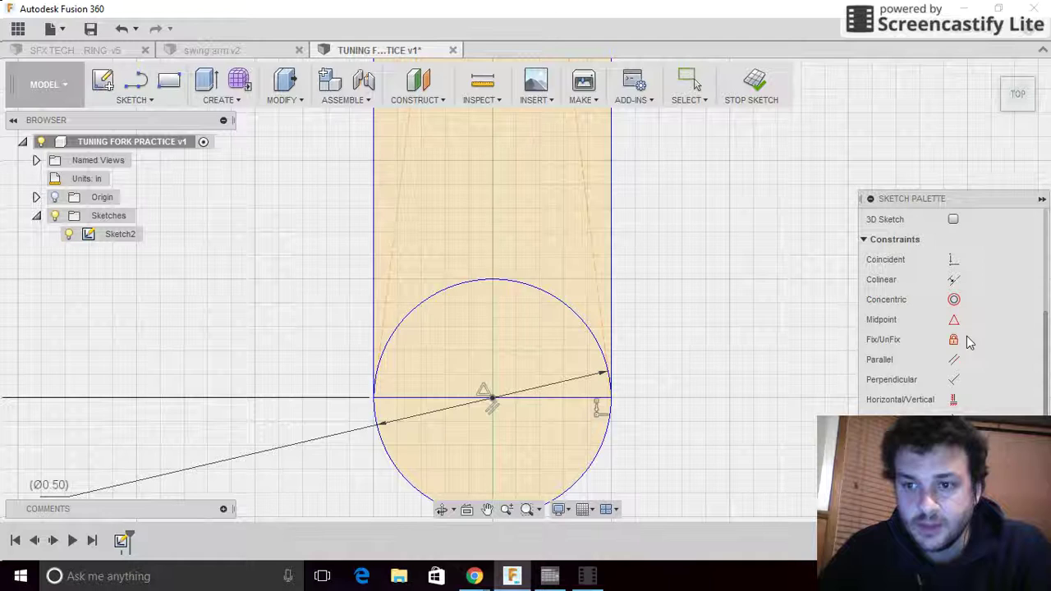
pyautogui.click(899, 369)
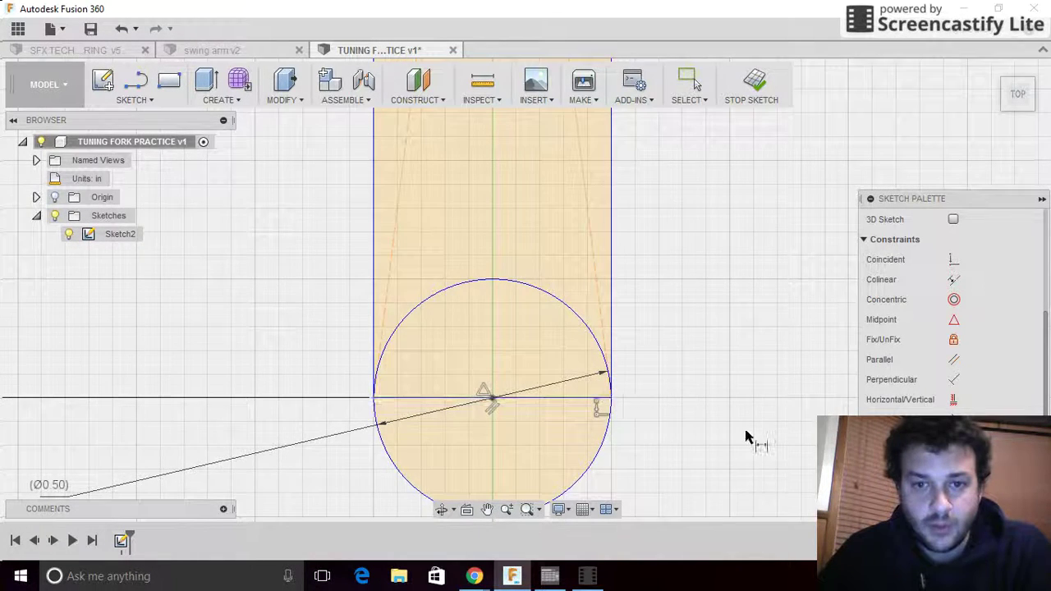
pyautogui.scroll(-5, 751, 436)
pyautogui.scroll(-2, 247, 353)
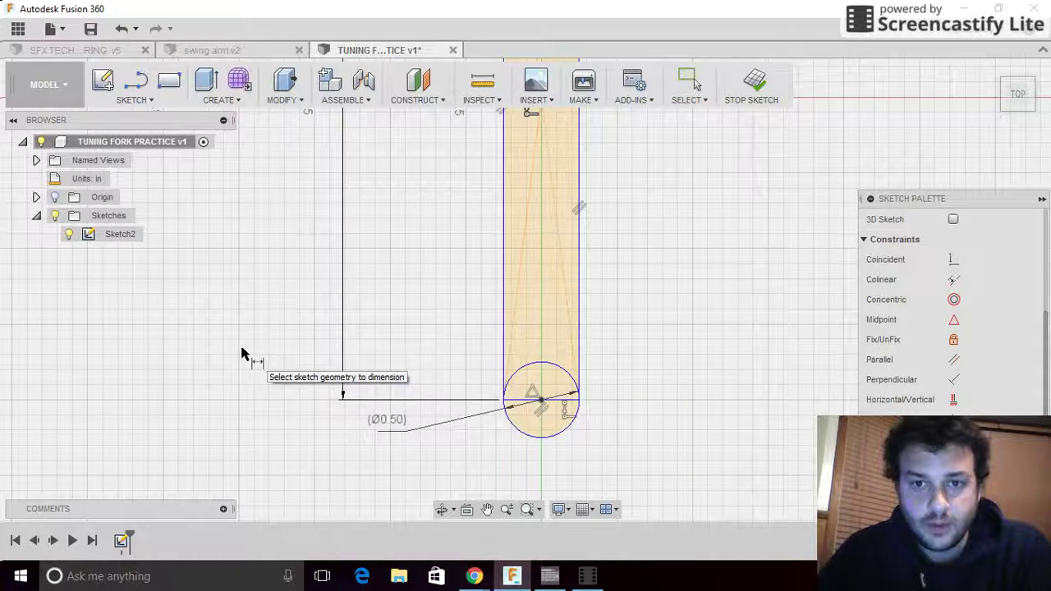
# Read page 4 of the exercise in the browser about the fork's upper part, and return to Fusion 360
pyautogui.click(475, 575)
pyautogui.click(403, 520)
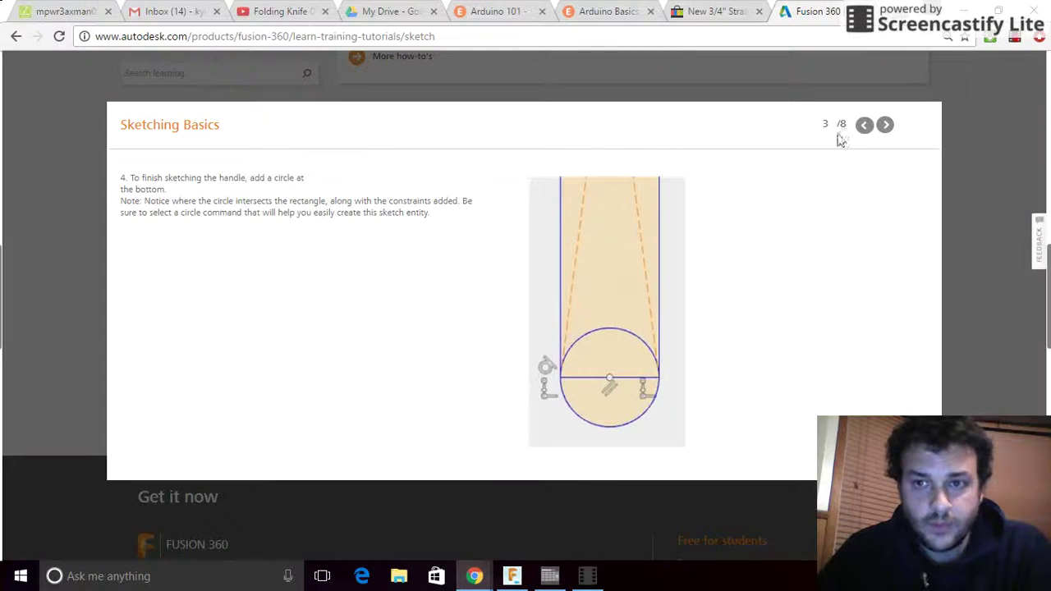
pyautogui.click(884, 126)
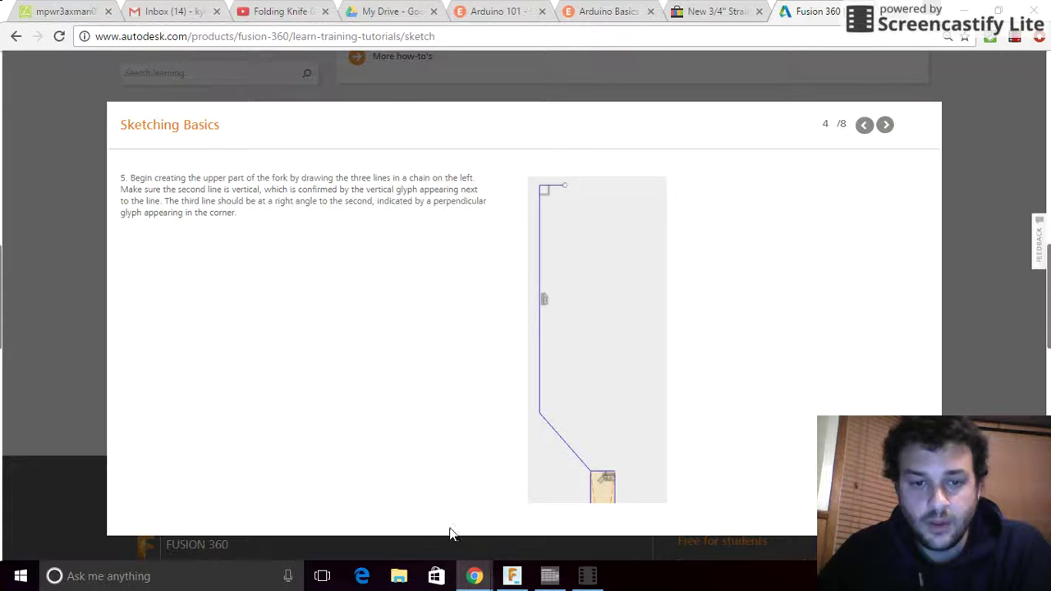
pyautogui.click(509, 578)
# Set the handle rectangle's length dimension to 3 in
pyautogui.scroll(5, 468, 435)
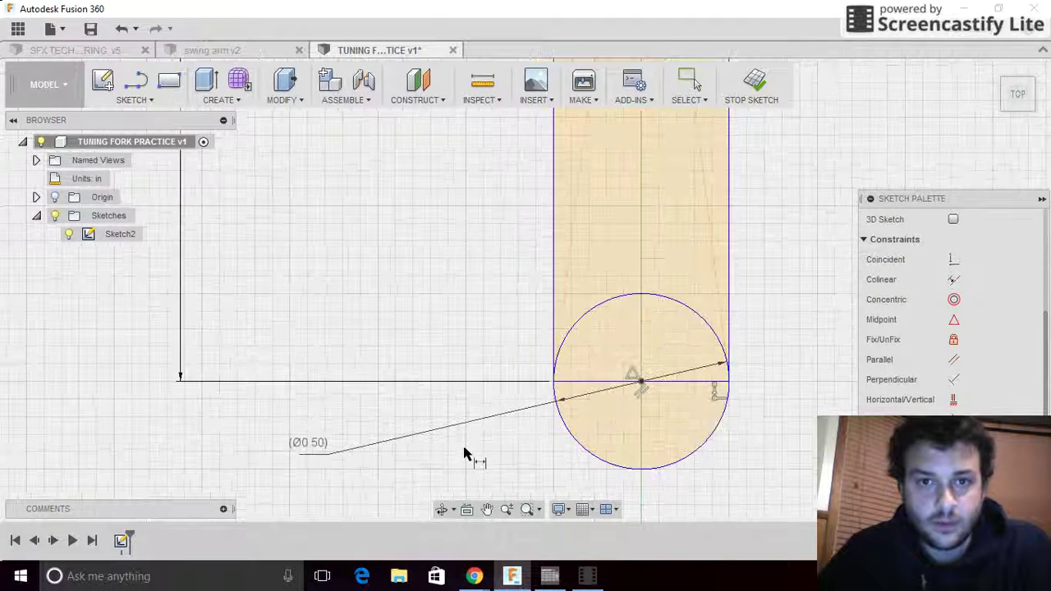
pyautogui.scroll(-6, 466, 451)
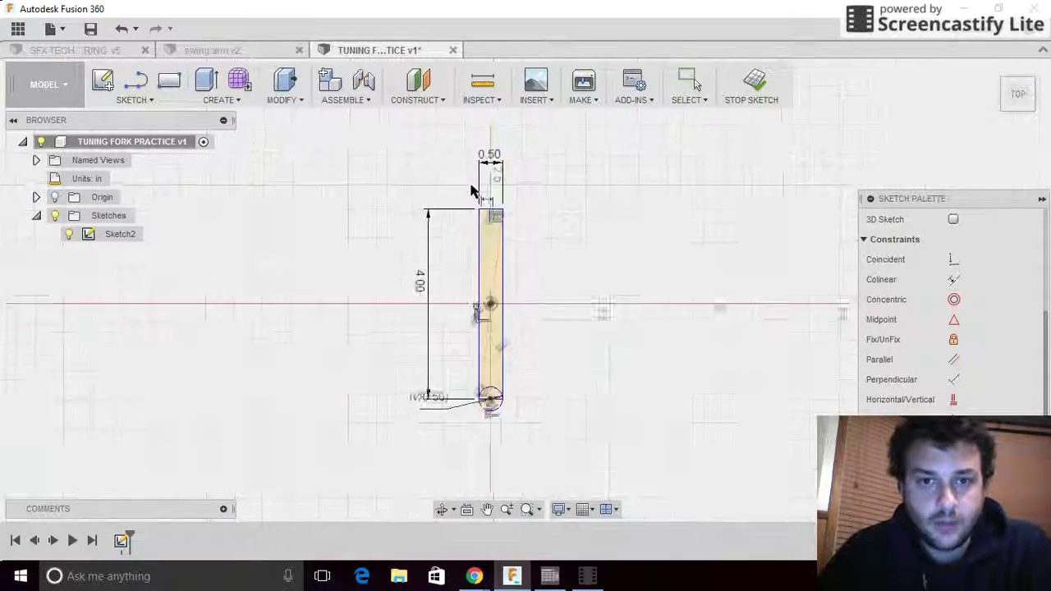
pyautogui.scroll(3, 460, 156)
pyautogui.scroll(-4, 462, 164)
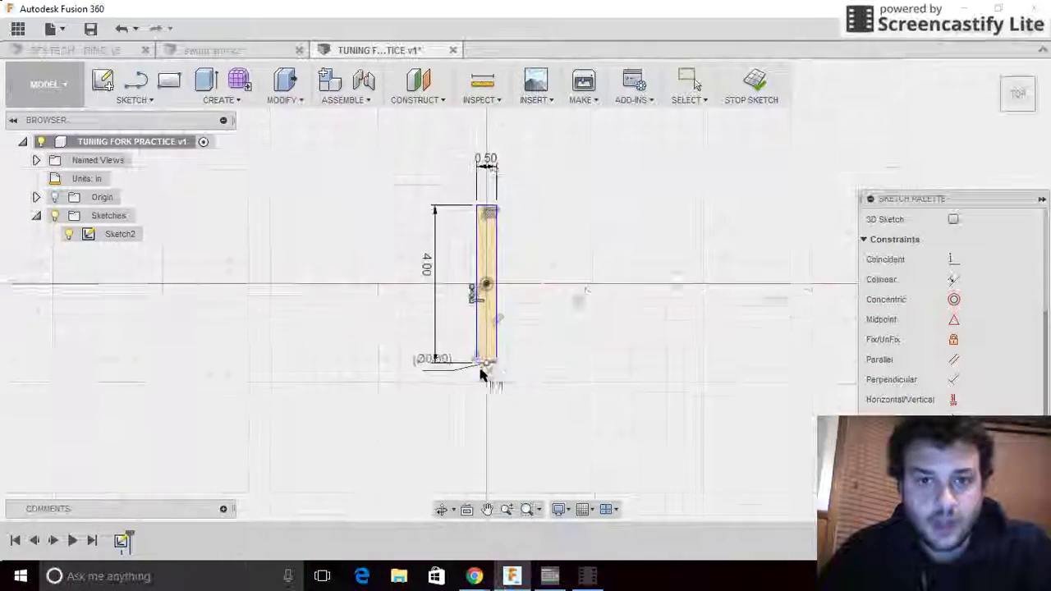
pyautogui.scroll(4, 464, 261)
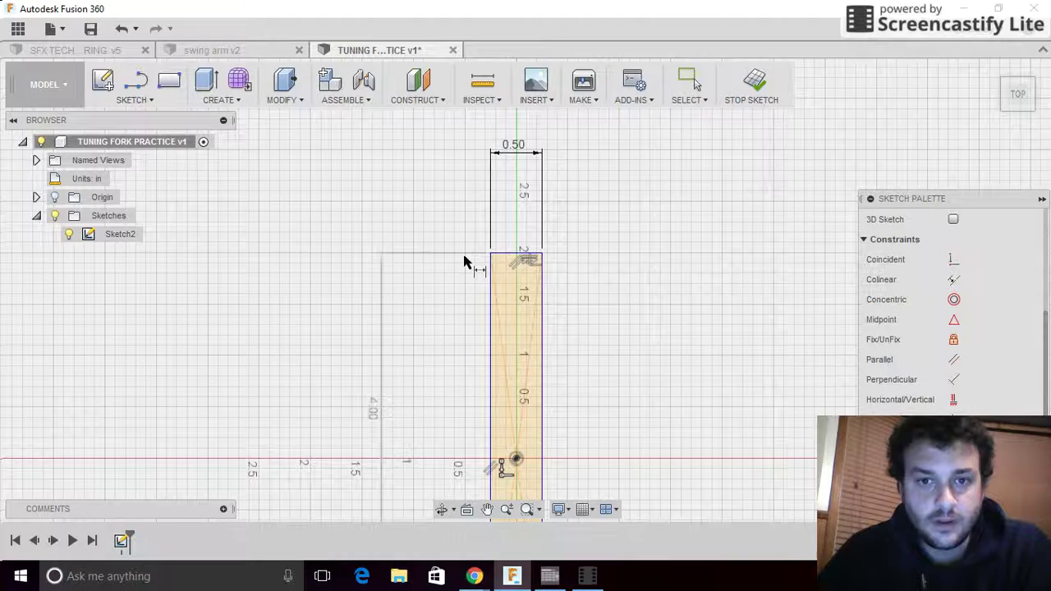
pyautogui.scroll(-5, 464, 261)
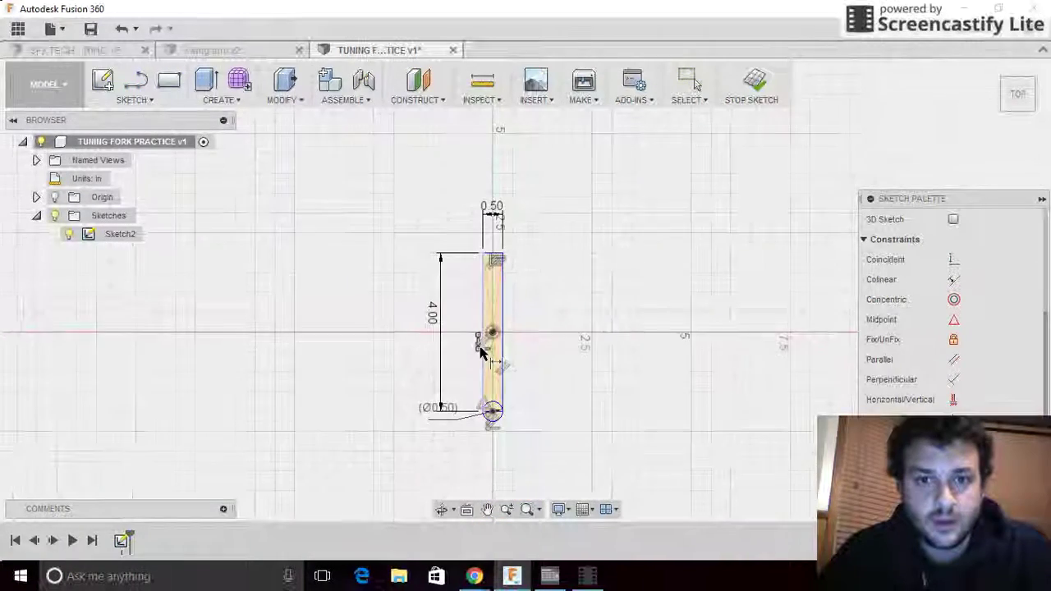
pyautogui.scroll(-3, 476, 399)
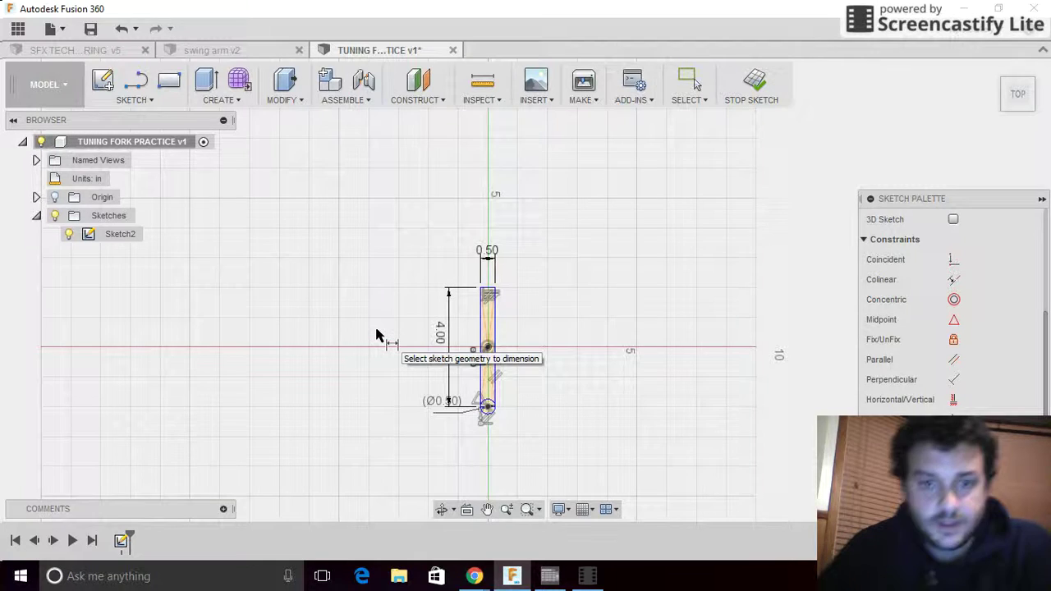
pyautogui.click(439, 340)
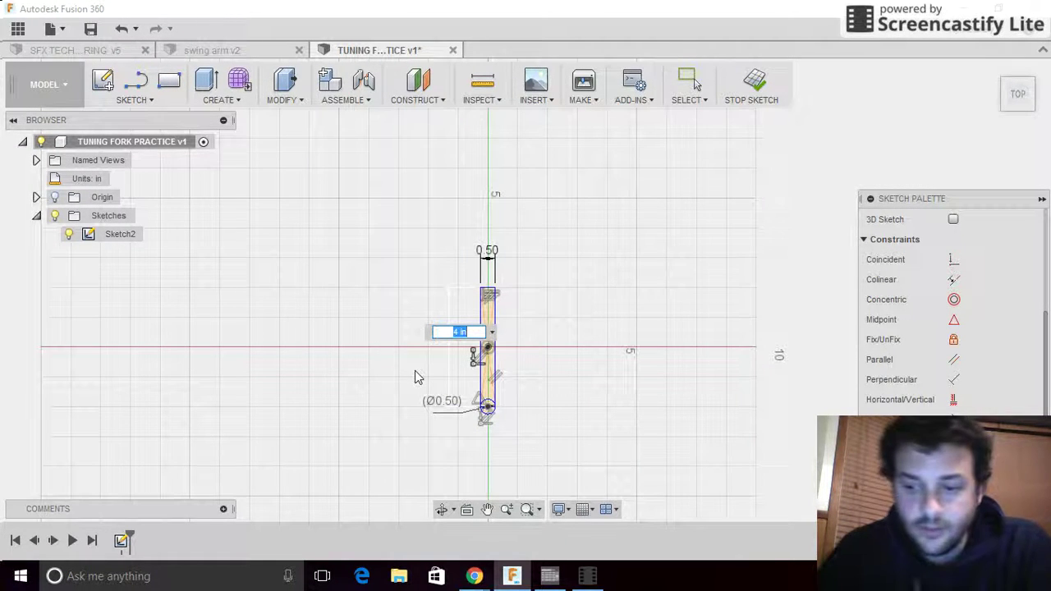
pyautogui.write('3')
pyautogui.press('Return')
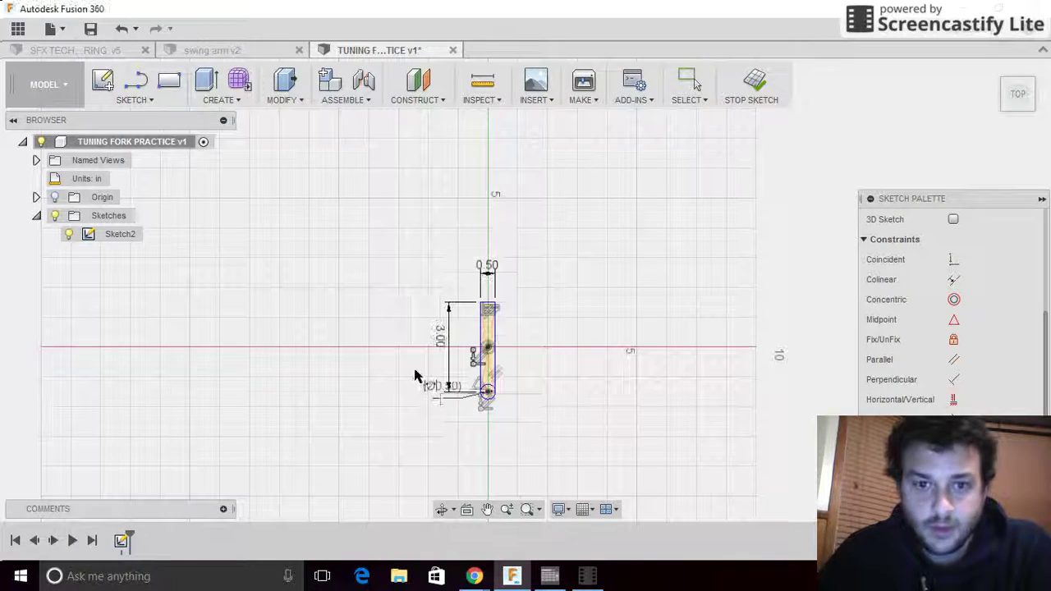
# Draw a 2 in line from the handle's upper-left corner, slanting up and to the left at about 132.6 degrees
pyautogui.press('F6')
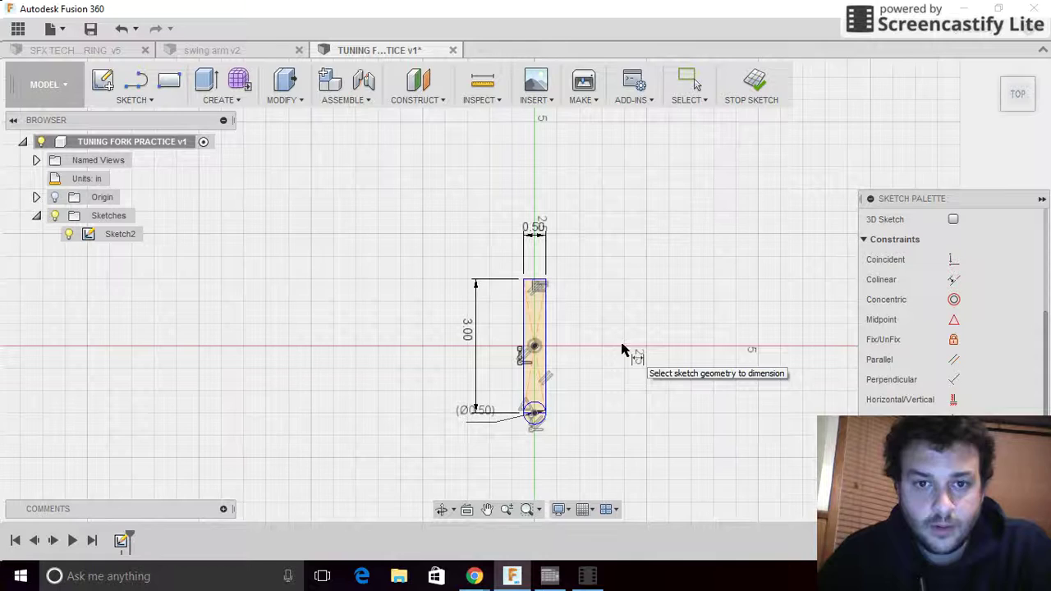
pyautogui.click(137, 101)
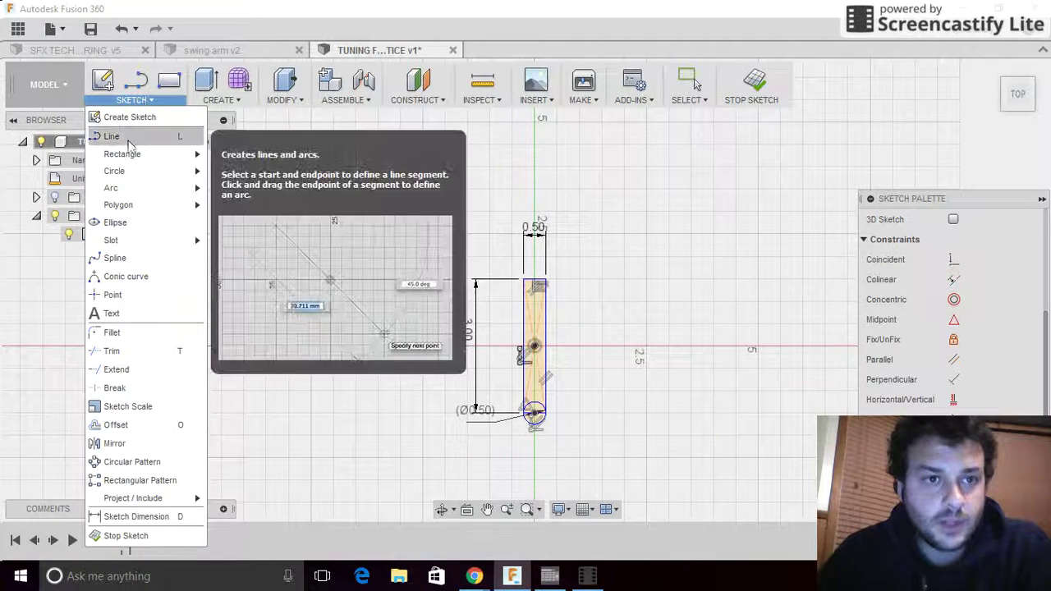
pyautogui.click(111, 136)
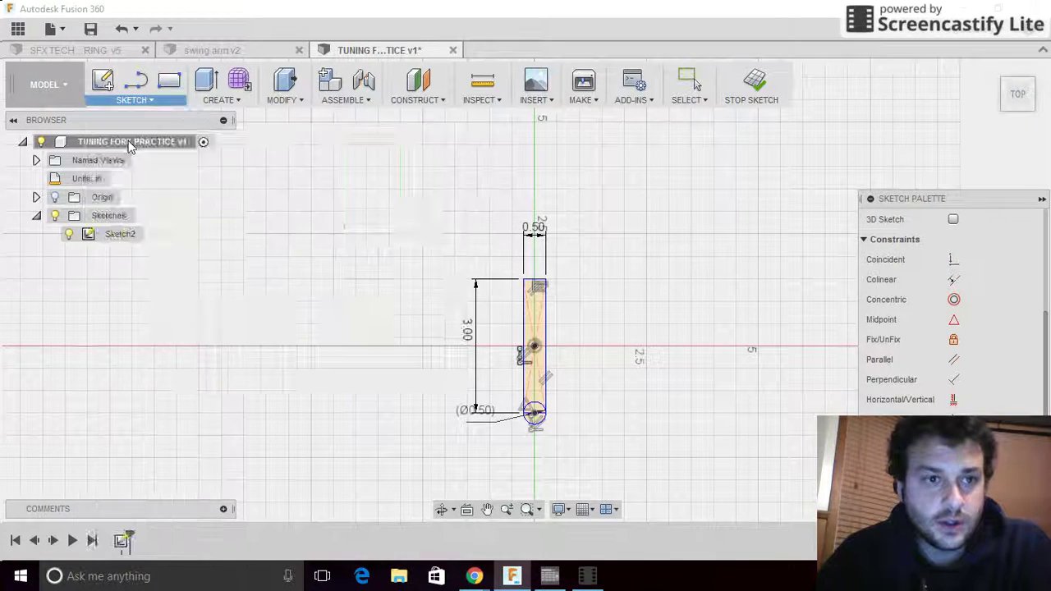
pyautogui.click(522, 281)
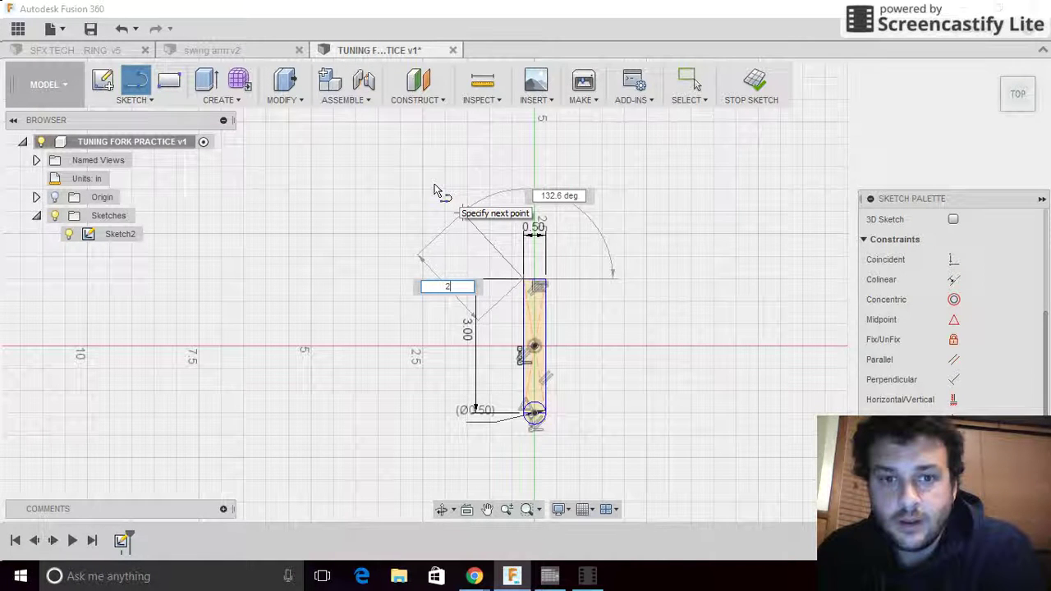
pyautogui.press('Return')
pyautogui.press('Escape')
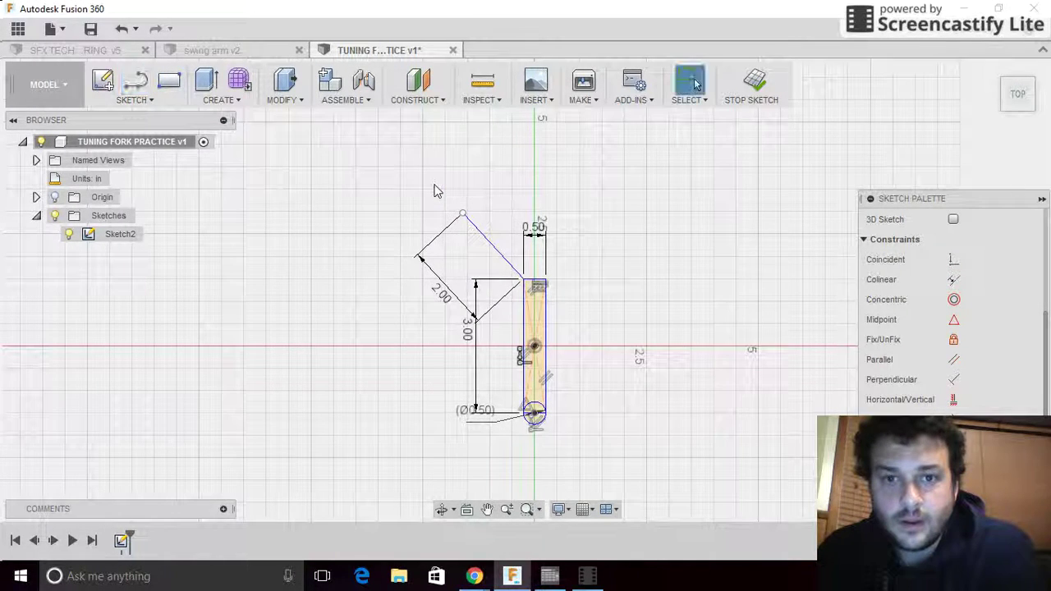
# Dimension the angle between the slanted line and the handle's top edge at 130 degrees
pyautogui.click(474, 234)
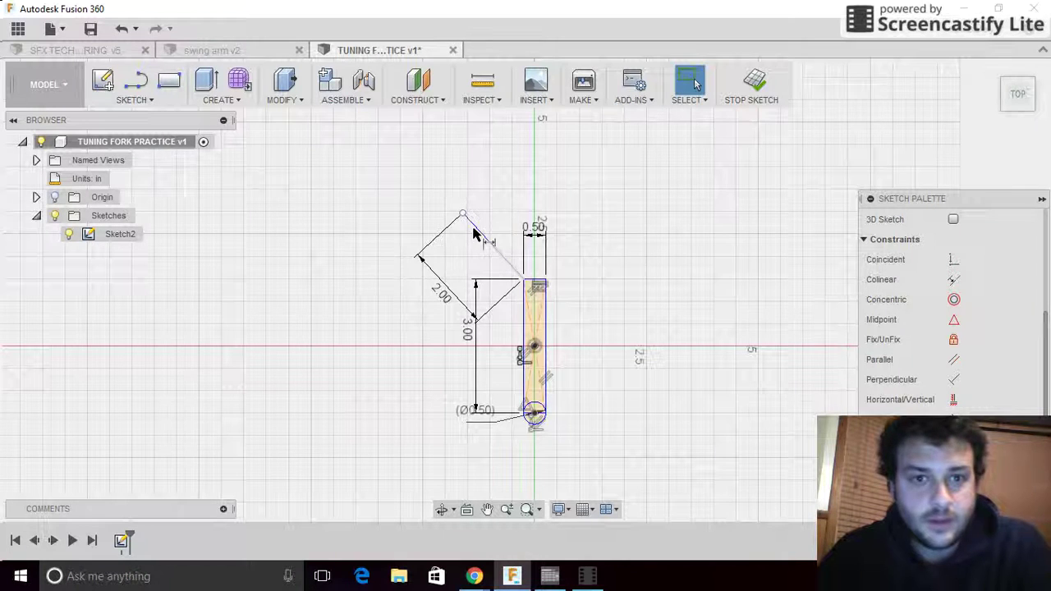
pyautogui.press('d')
pyautogui.click(503, 260)
pyautogui.click(538, 280)
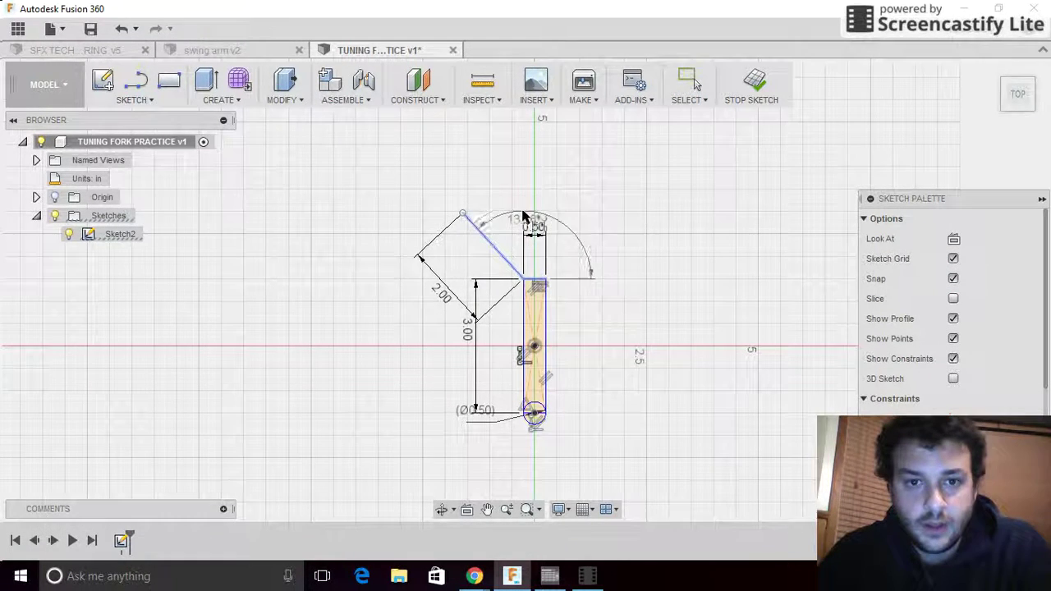
pyautogui.click(561, 173)
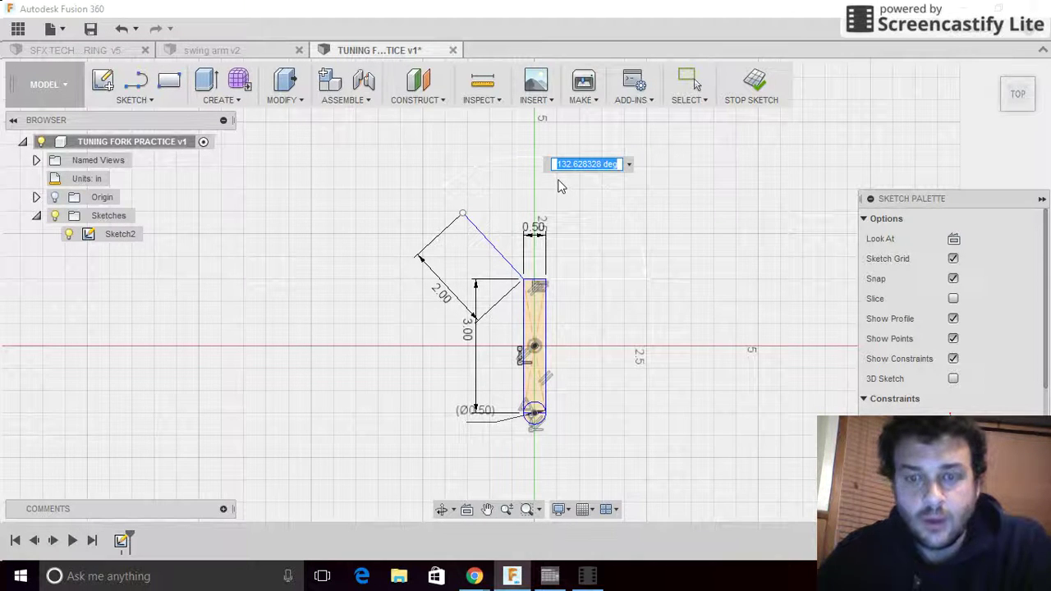
pyautogui.write('45')
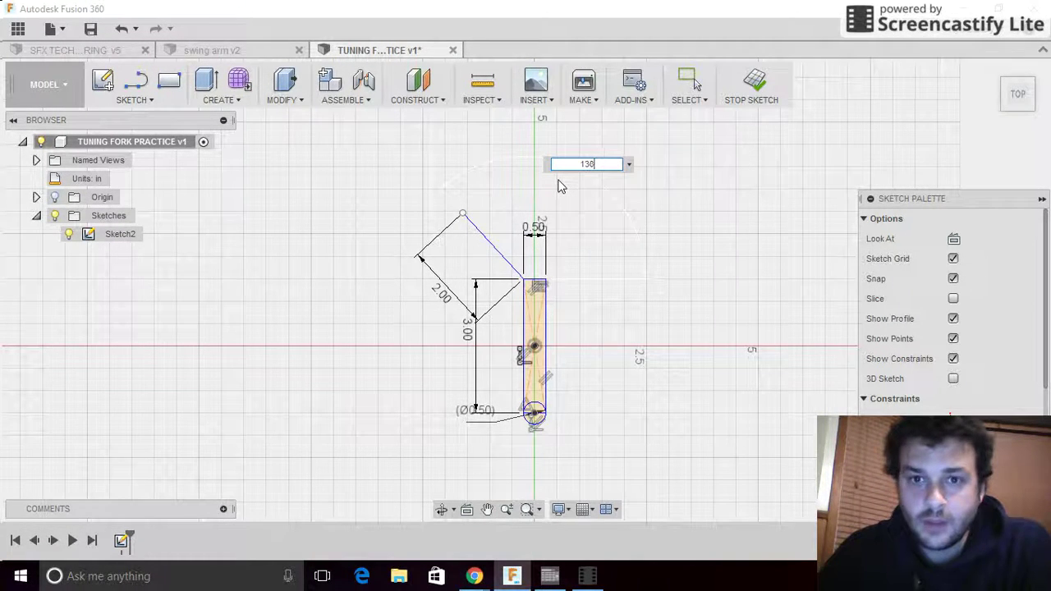
pyautogui.press('Return')
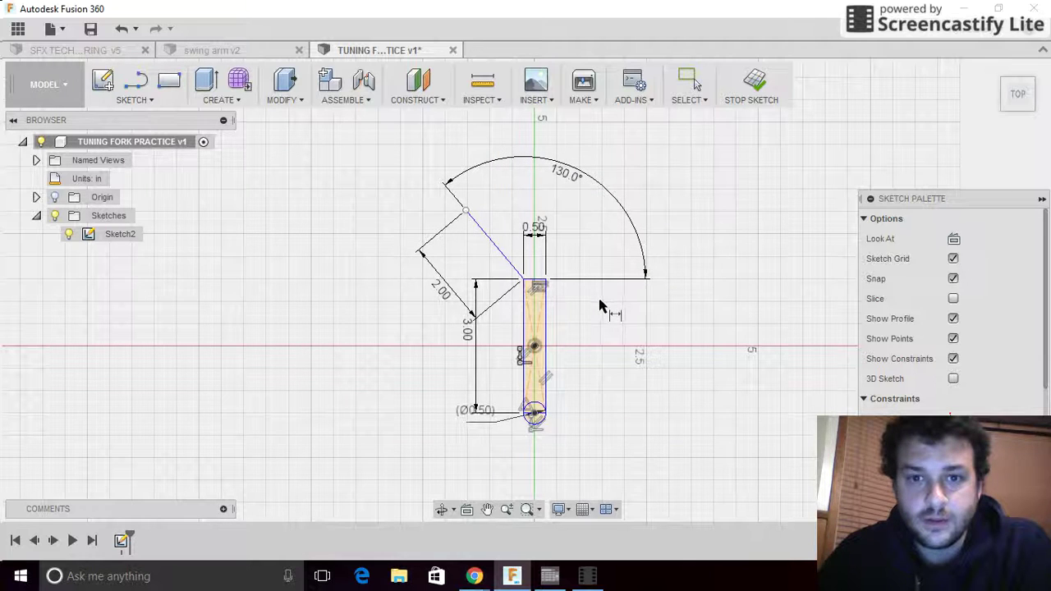
# Check the three-line chain on page 4 of the exercise in the browser, and return to Fusion 360
pyautogui.moveTo(471, 580)
pyautogui.click(393, 504)
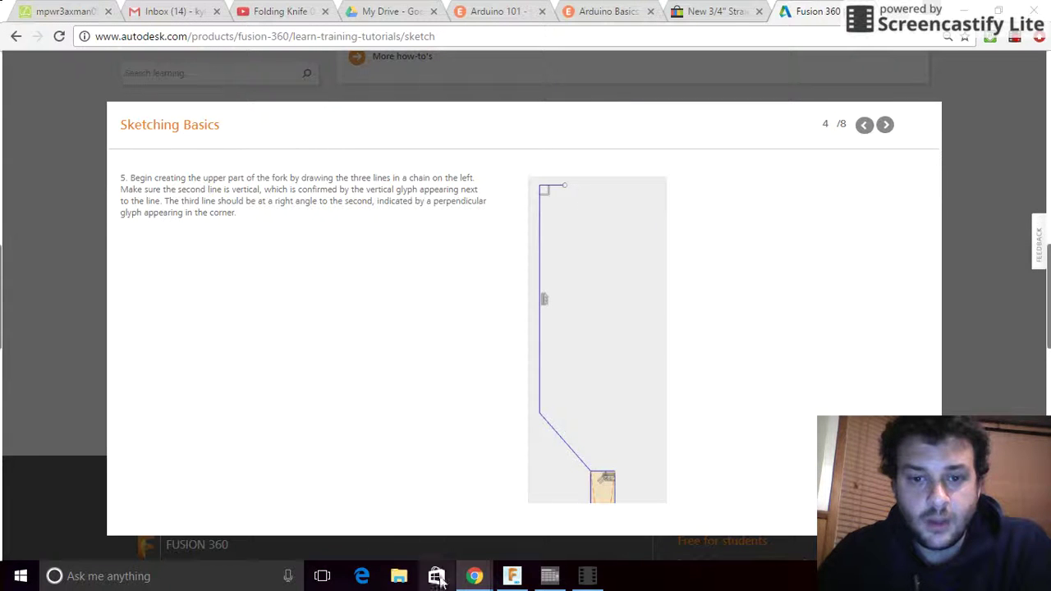
pyautogui.click(511, 576)
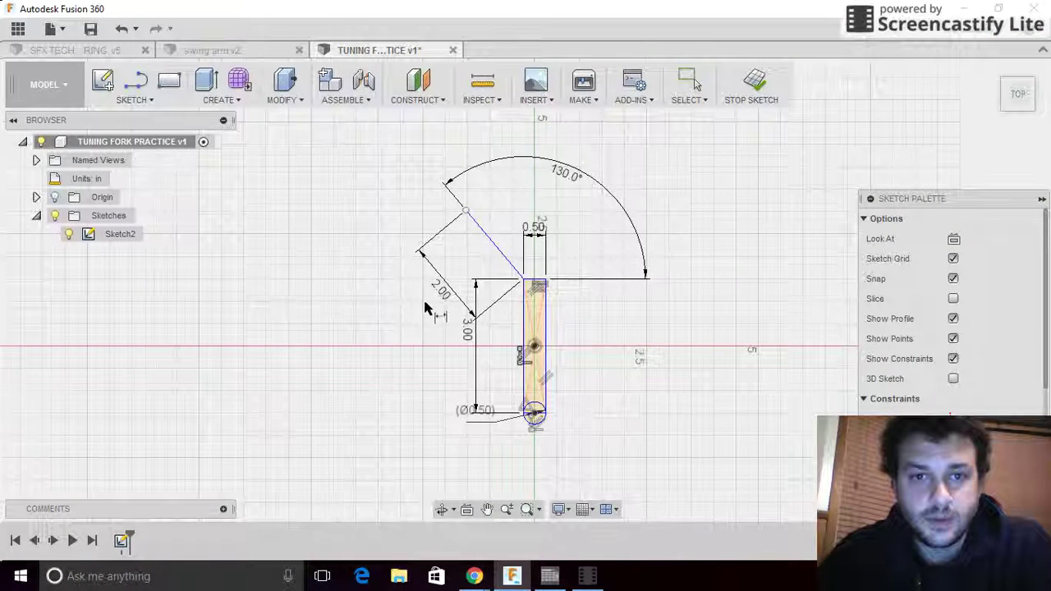
# Draw a 3 in vertical line upward from the free end of the slanted line
pyautogui.scroll(-3, 429, 300)
pyautogui.scroll(5, 417, 246)
pyautogui.scroll(2, 473, 335)
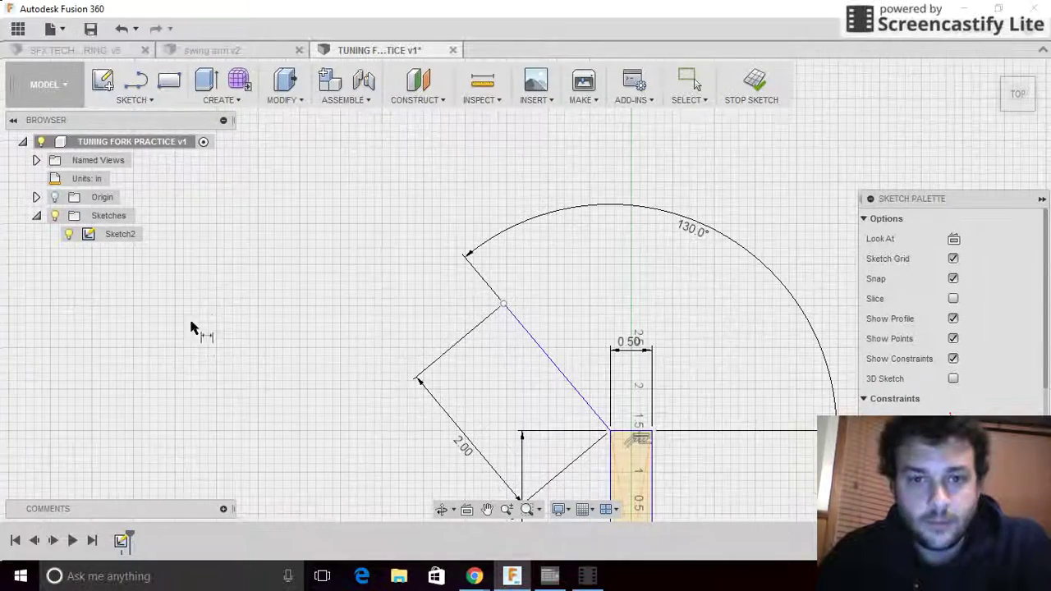
pyautogui.click(146, 99)
pyautogui.click(143, 137)
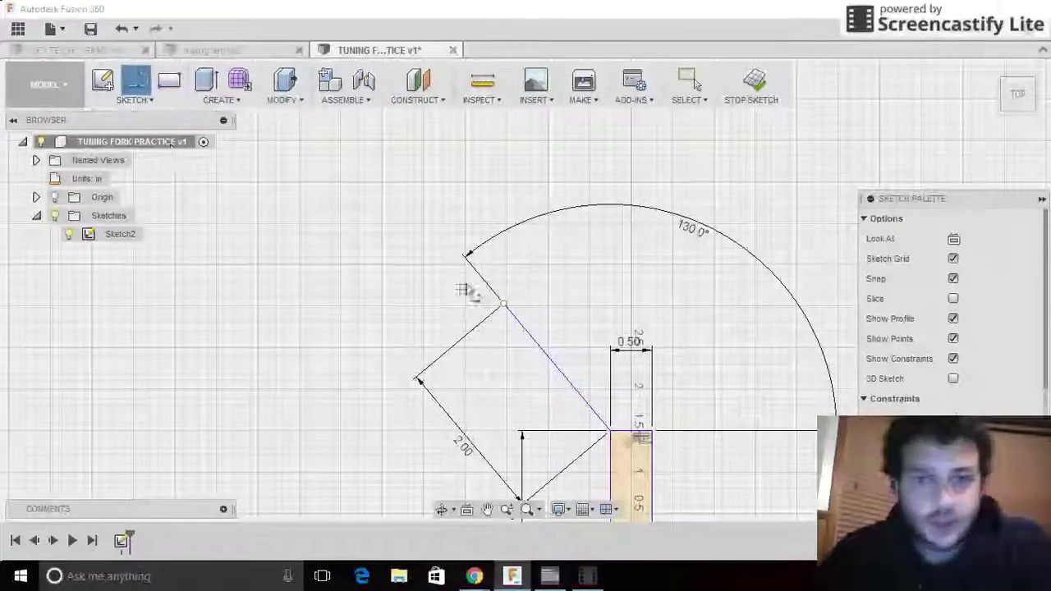
pyautogui.click(503, 306)
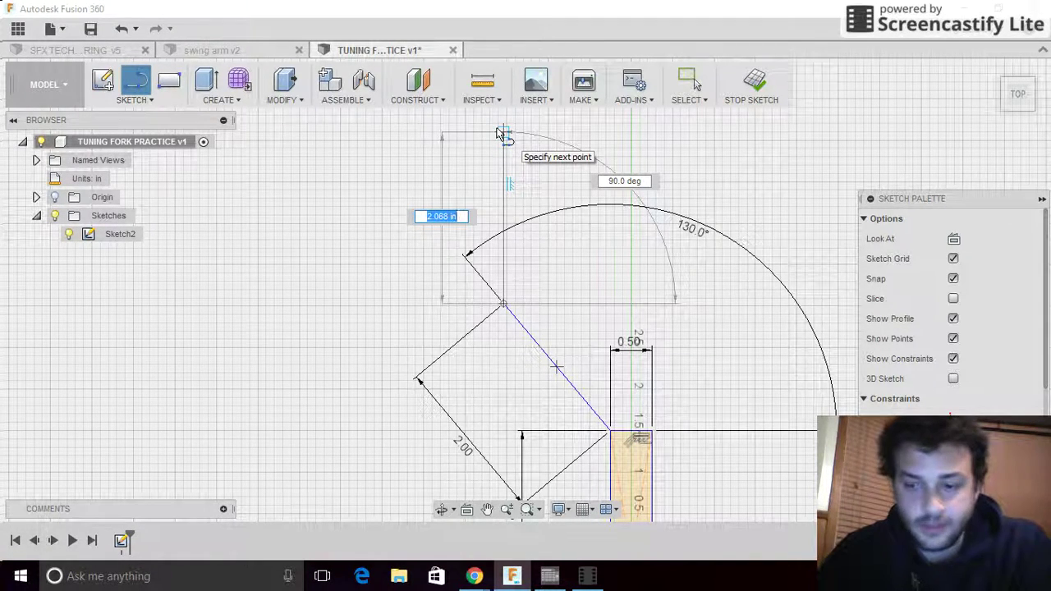
pyautogui.write('3')
pyautogui.press('Return')
pyautogui.press('Escape')
pyautogui.scroll(-3, 406, 296)
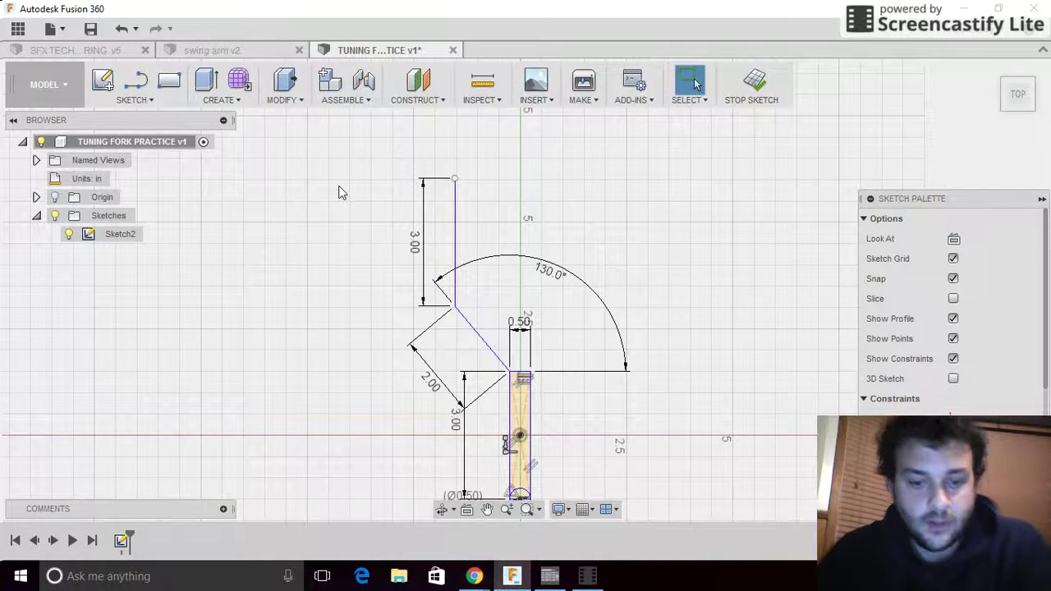
# Draw a 0.5 in horizontal line inward from the top of the left vertical line
pyautogui.press('l')
pyautogui.click(456, 179)
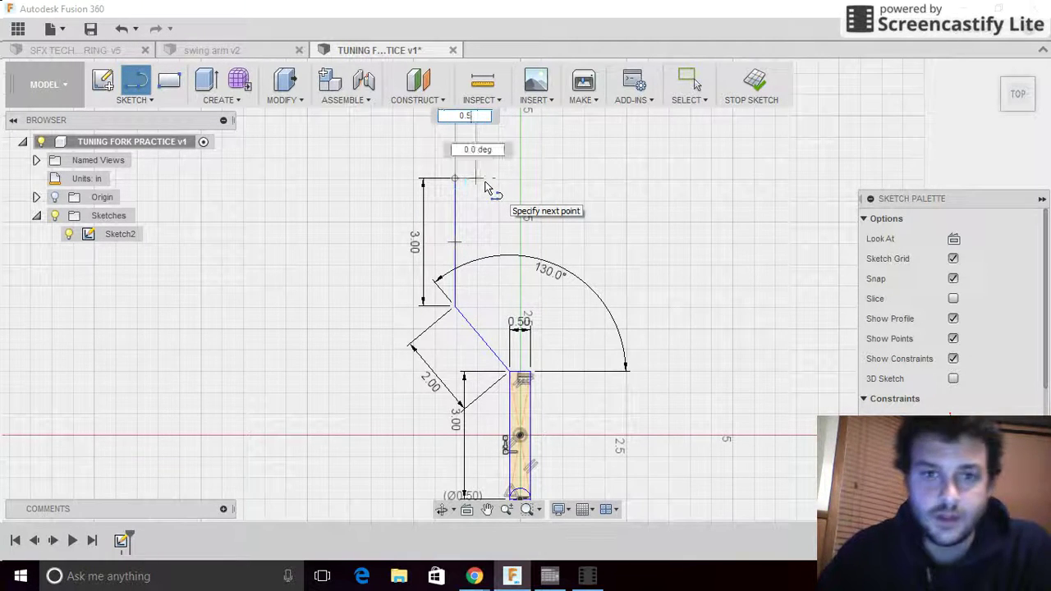
pyautogui.press('Return')
pyautogui.press('Escape')
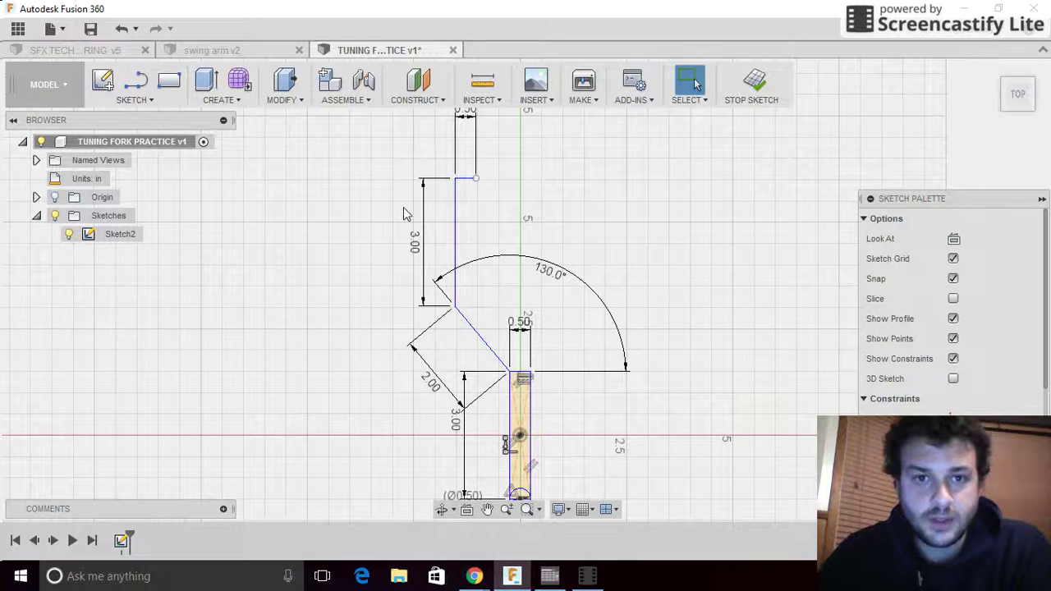
# Draw the left prong's inner vertical line down from the short top line, ending level with the outer line's lower end
pyautogui.press('l')
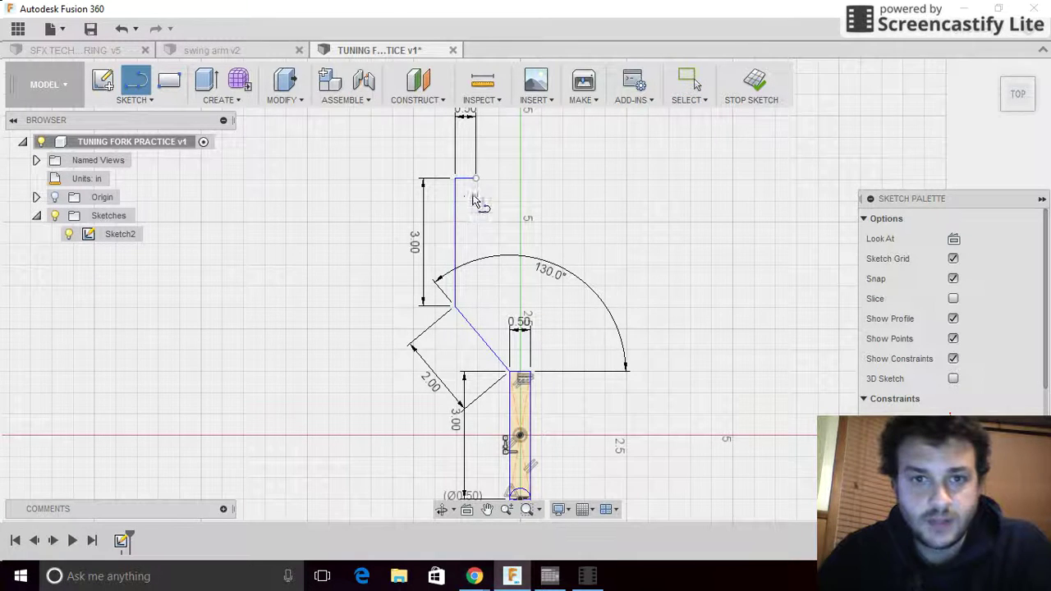
pyautogui.click(476, 179)
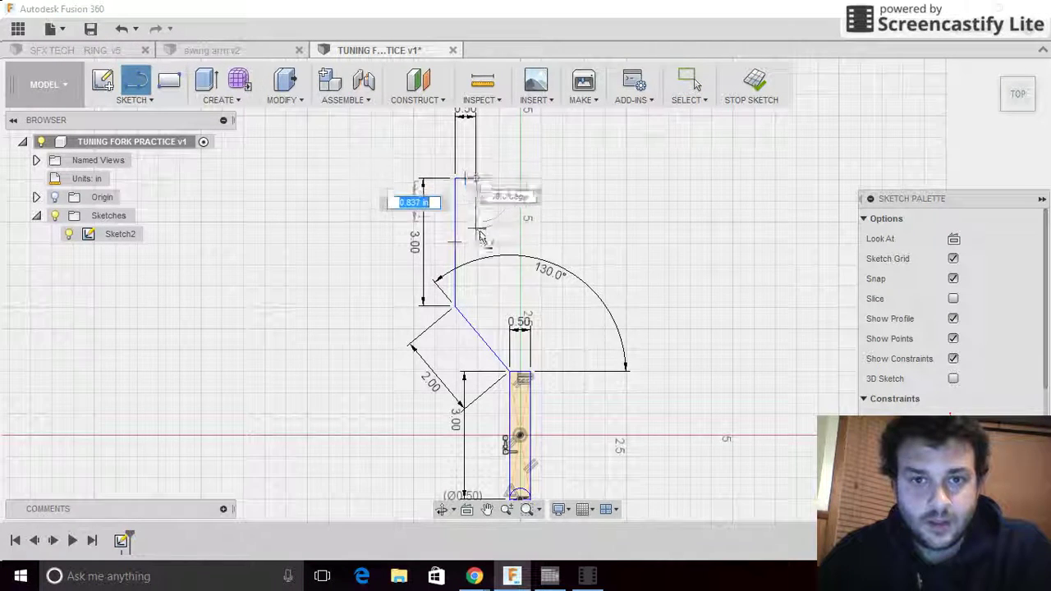
pyautogui.click(472, 312)
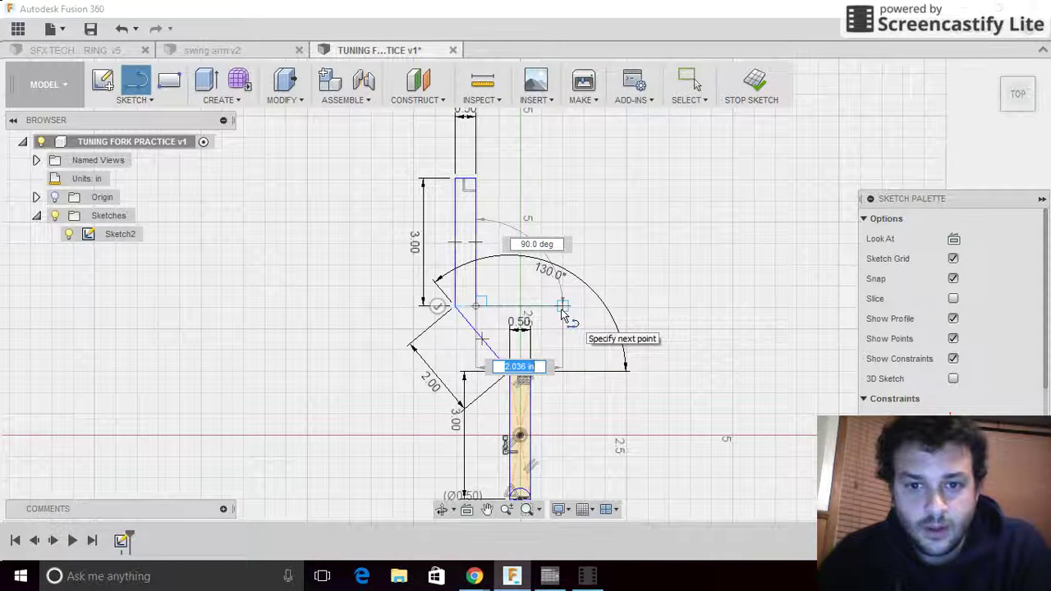
pyautogui.press('Escape')
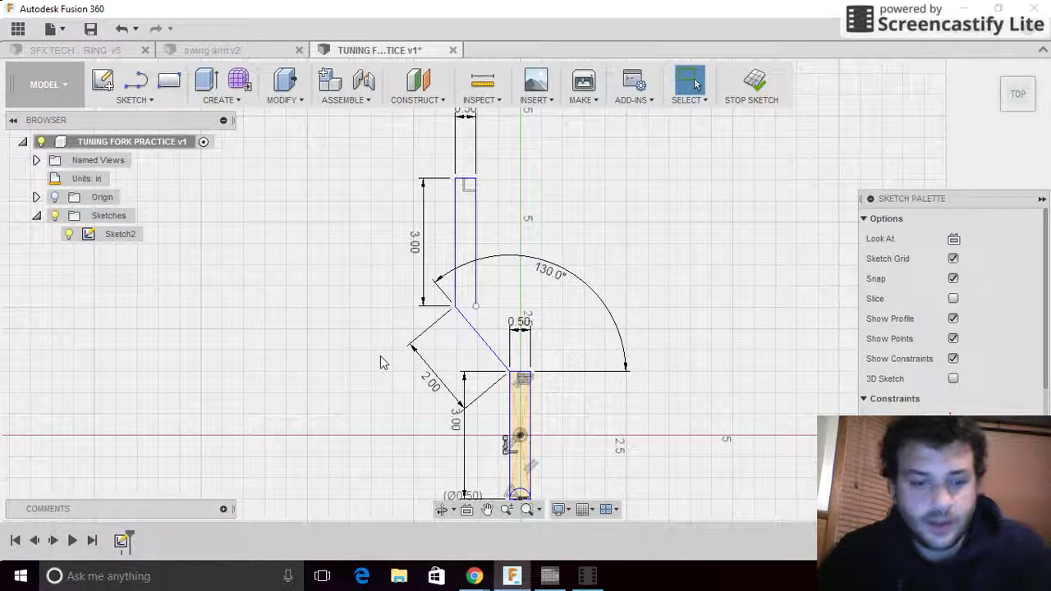
# Draw a 2 in line from the handle's upper-right corner, slanting up and right at about 49.6 degrees, level with the left slanted line's end
pyautogui.press('l')
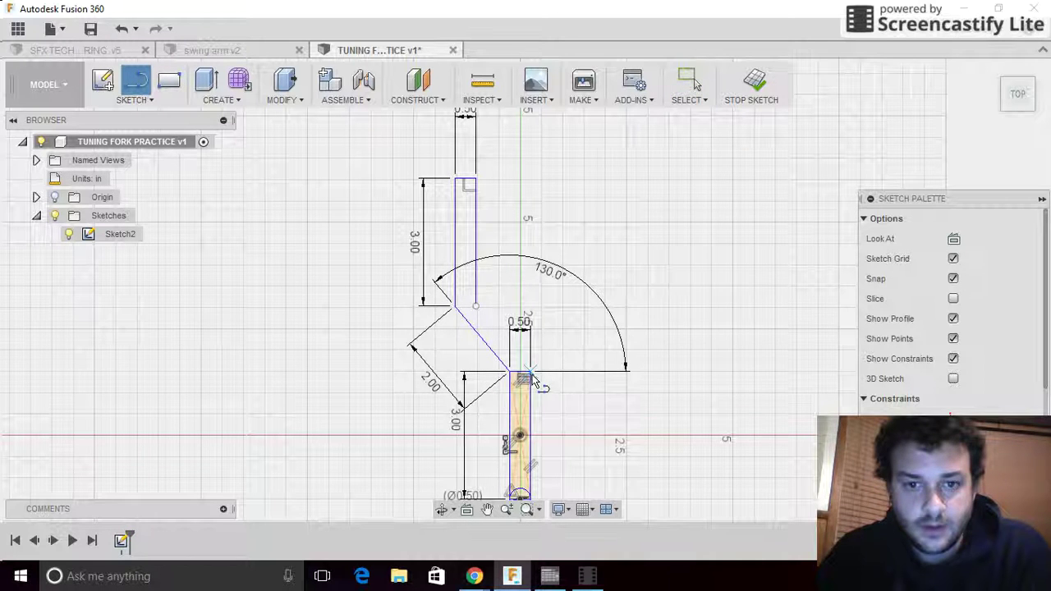
pyautogui.click(530, 378)
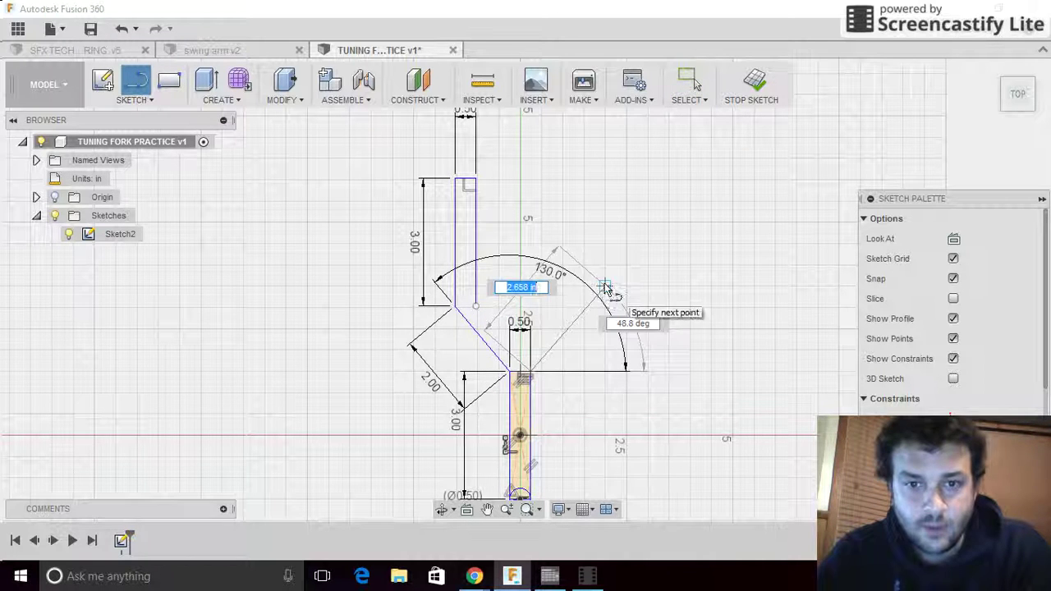
pyautogui.write('2')
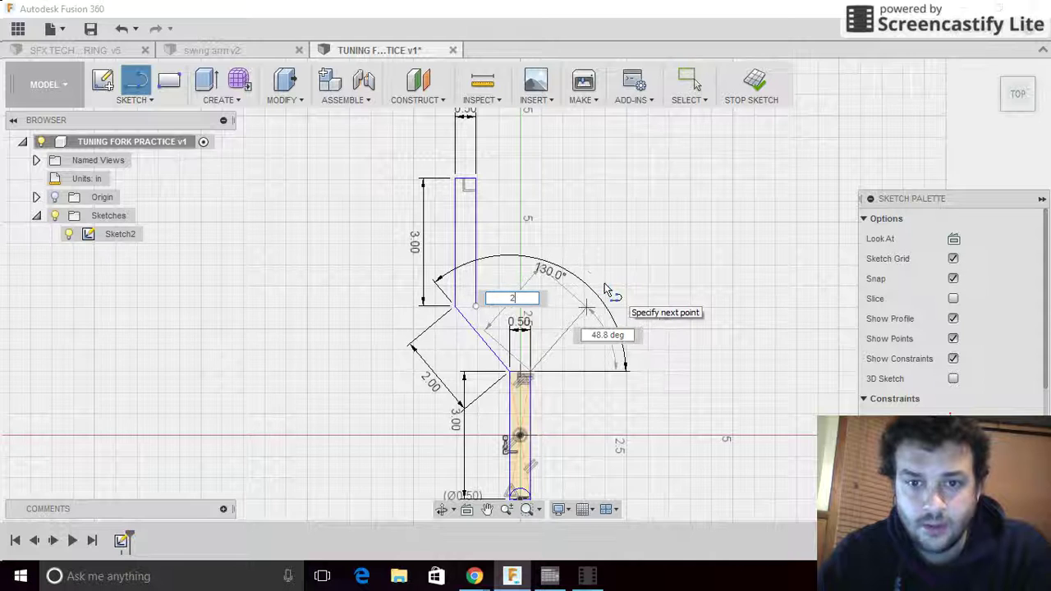
pyautogui.press('BackSpace')
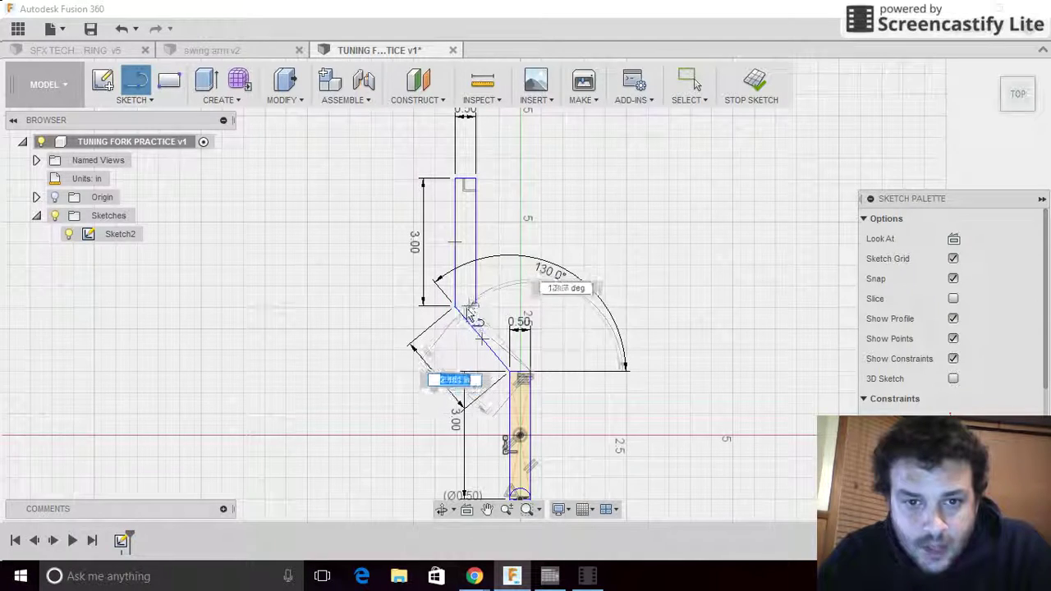
pyautogui.write('2')
pyautogui.press('Return')
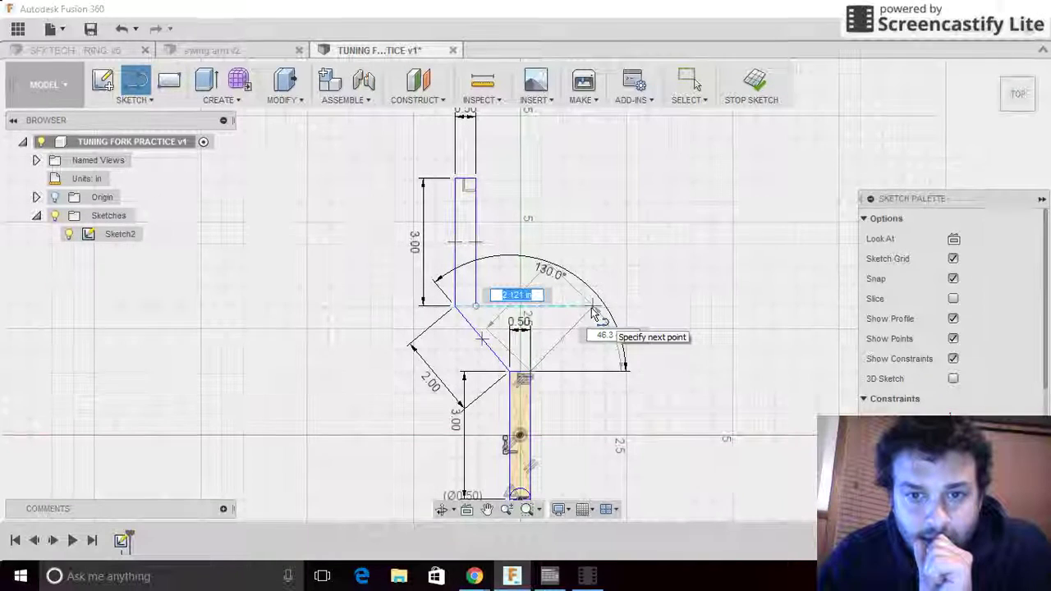
pyautogui.press('BackSpace')
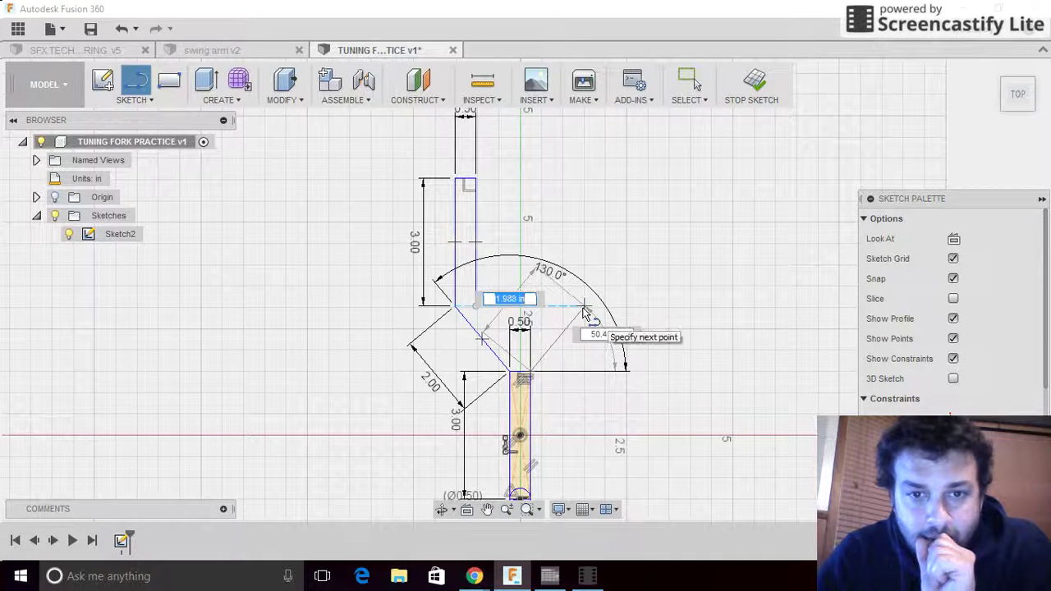
pyautogui.write('2')
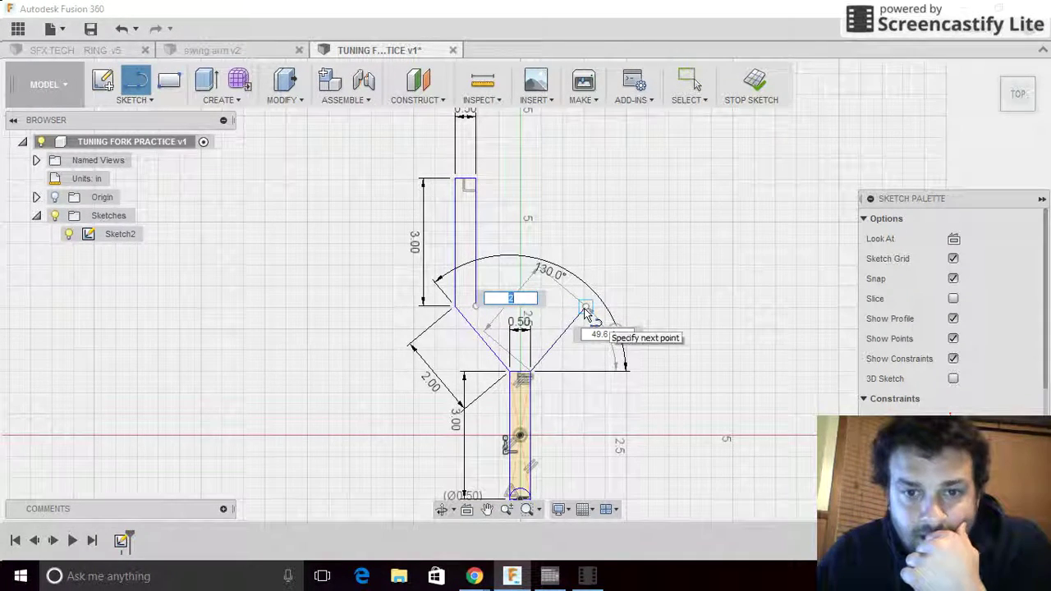
pyautogui.press('Return')
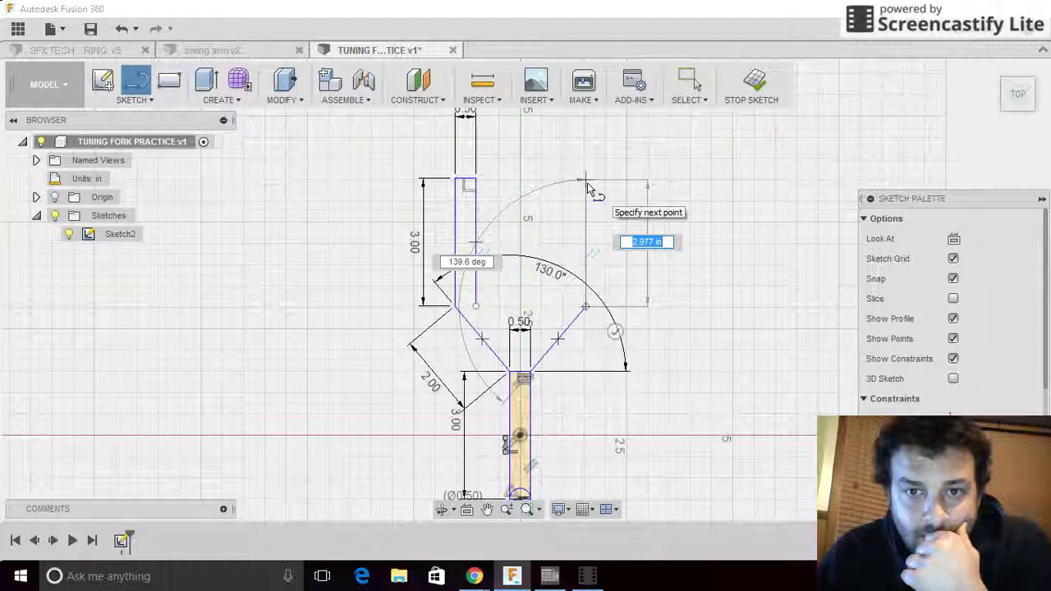
# Continue with a 3 in vertical line upward from the end of the right slanted line
pyautogui.write('3')
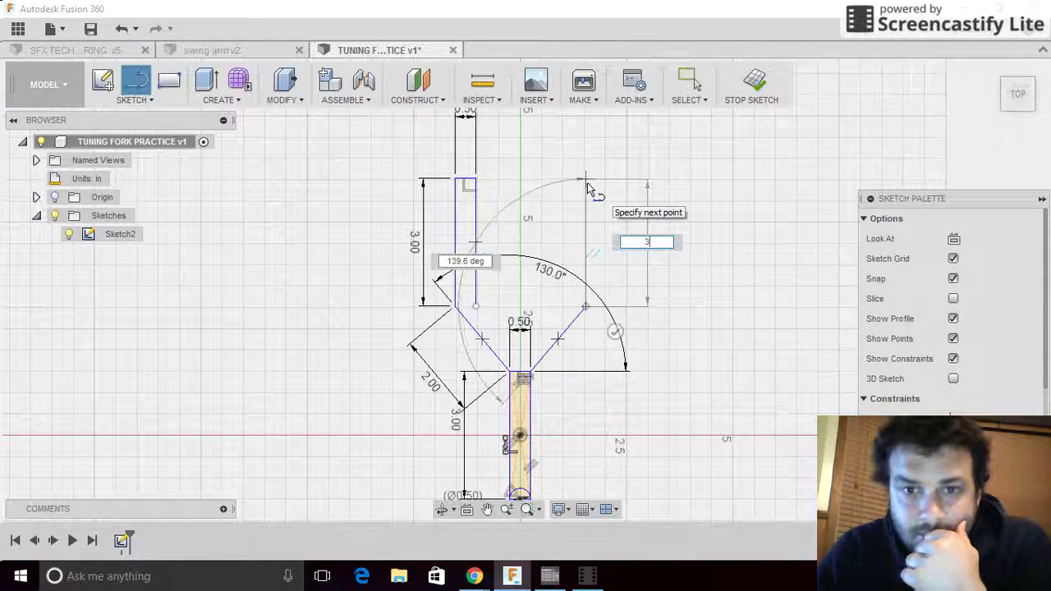
pyautogui.press('Return')
pyautogui.press('Escape')
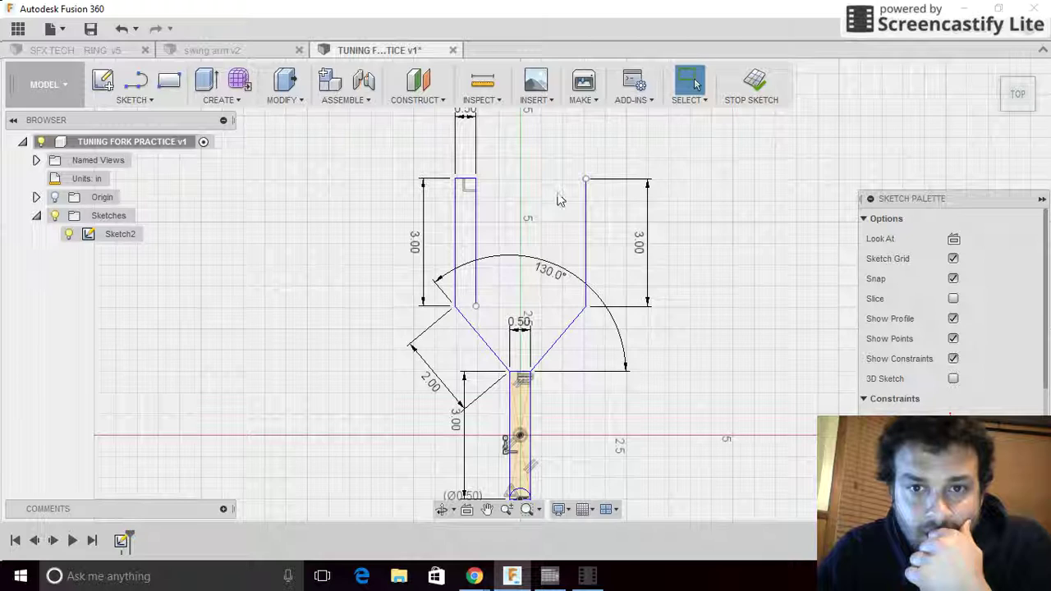
# Draw a 0.5 in horizontal line inward from the top of the right vertical line
pyautogui.press('l')
pyautogui.click(585, 179)
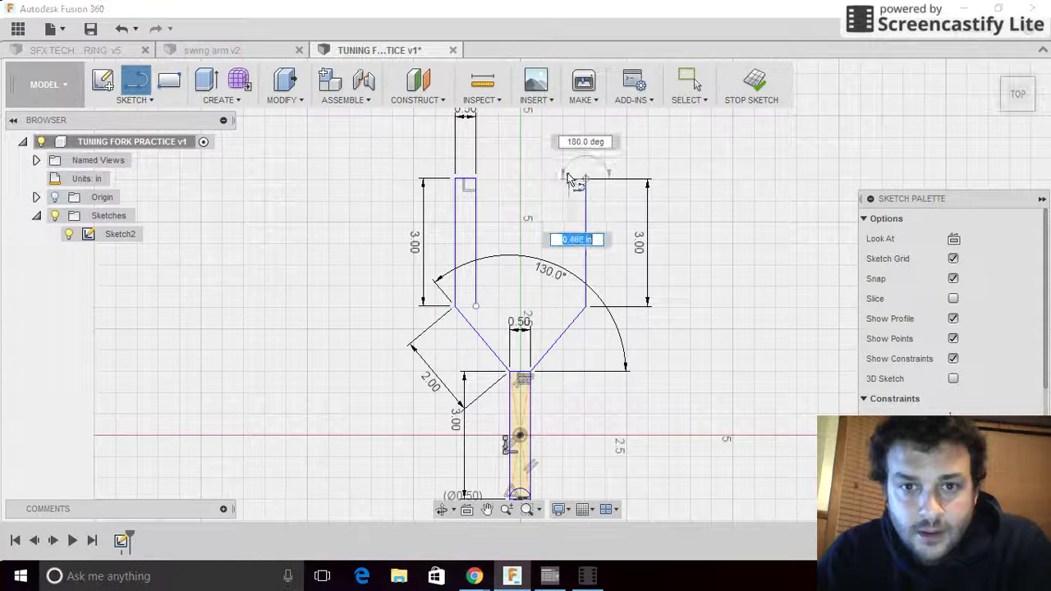
pyautogui.write('.5')
pyautogui.press('Return')
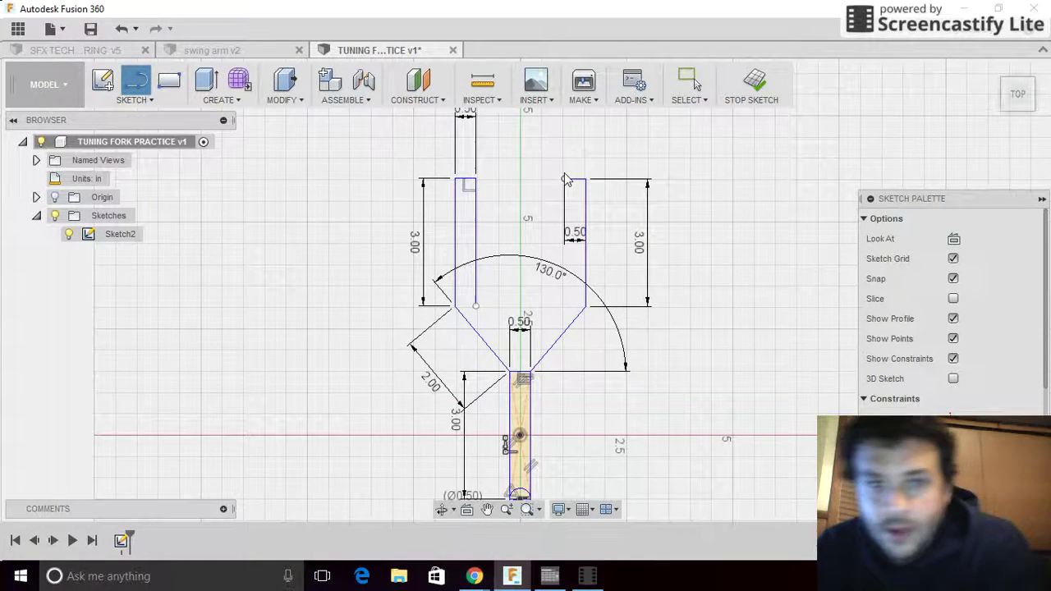
pyautogui.press('Escape')
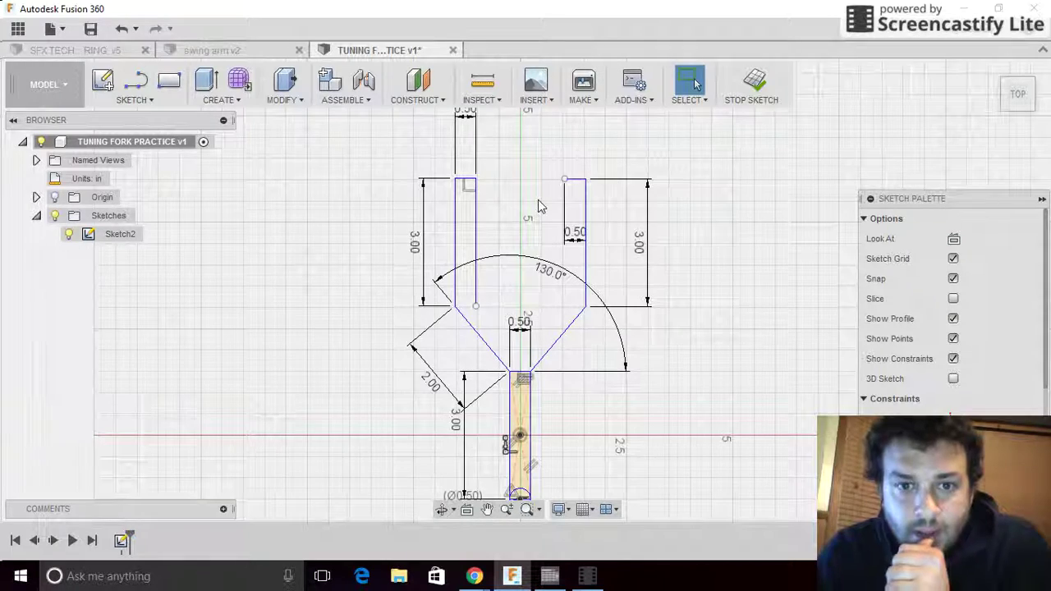
# Draw the right prong's inner vertical line down from the short top line, ending level with the outer line's lower end
pyautogui.press('l')
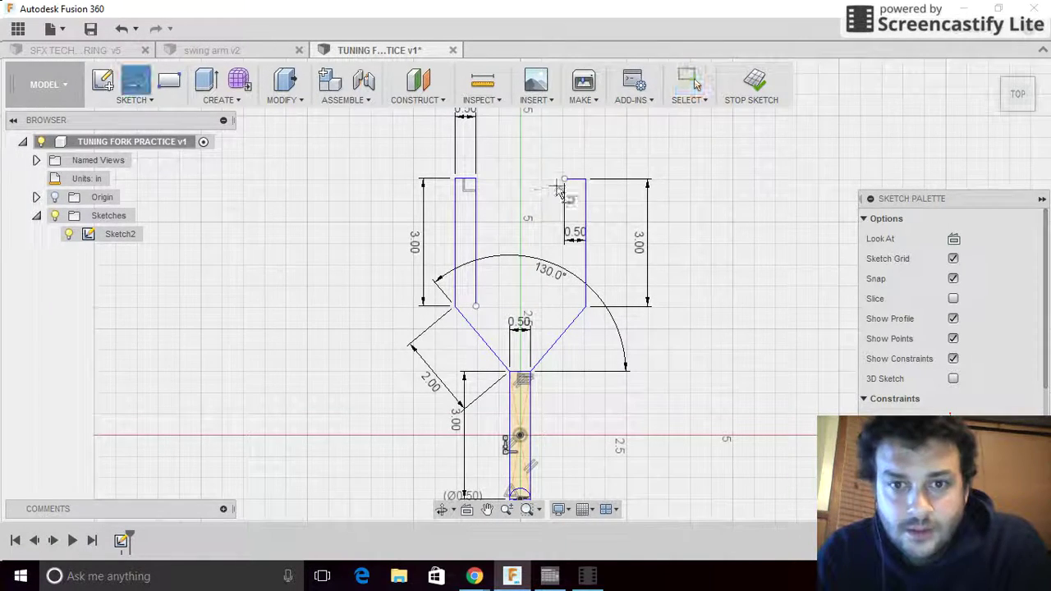
pyautogui.click(563, 181)
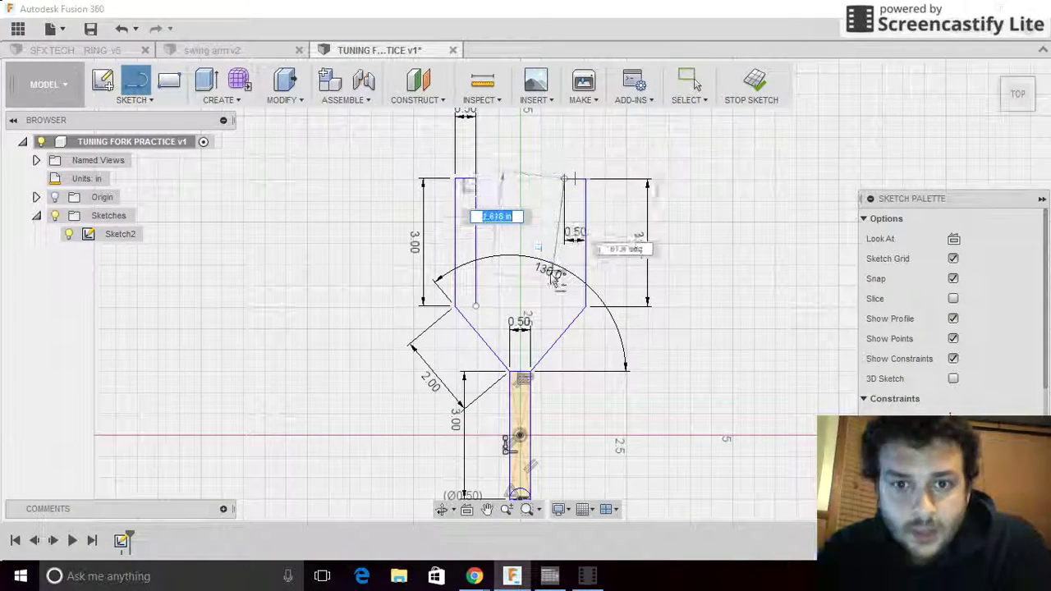
pyautogui.doubleClick(565, 306)
pyautogui.click(565, 306)
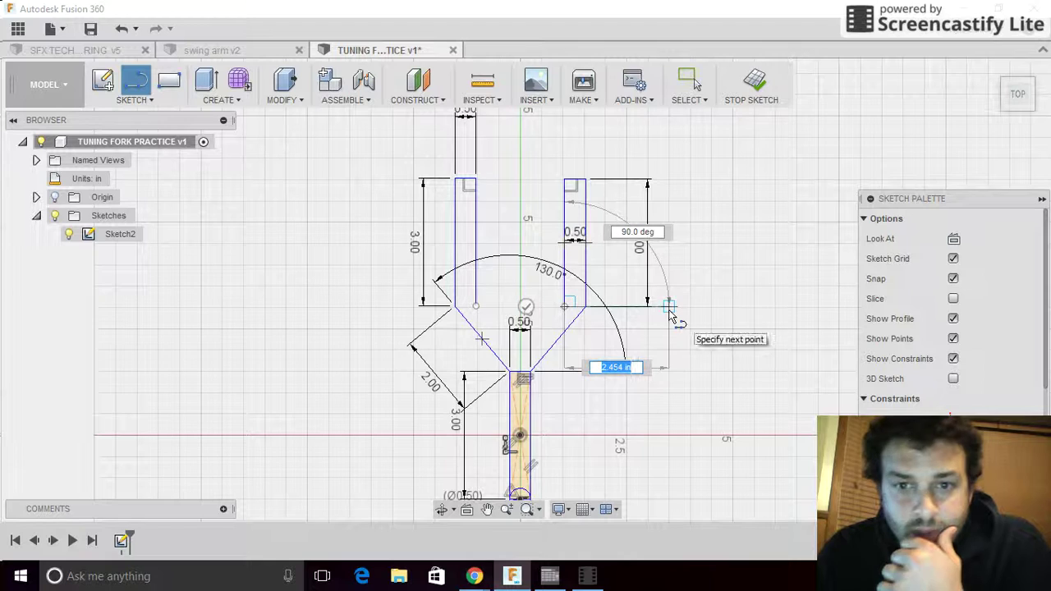
pyautogui.press('Escape')
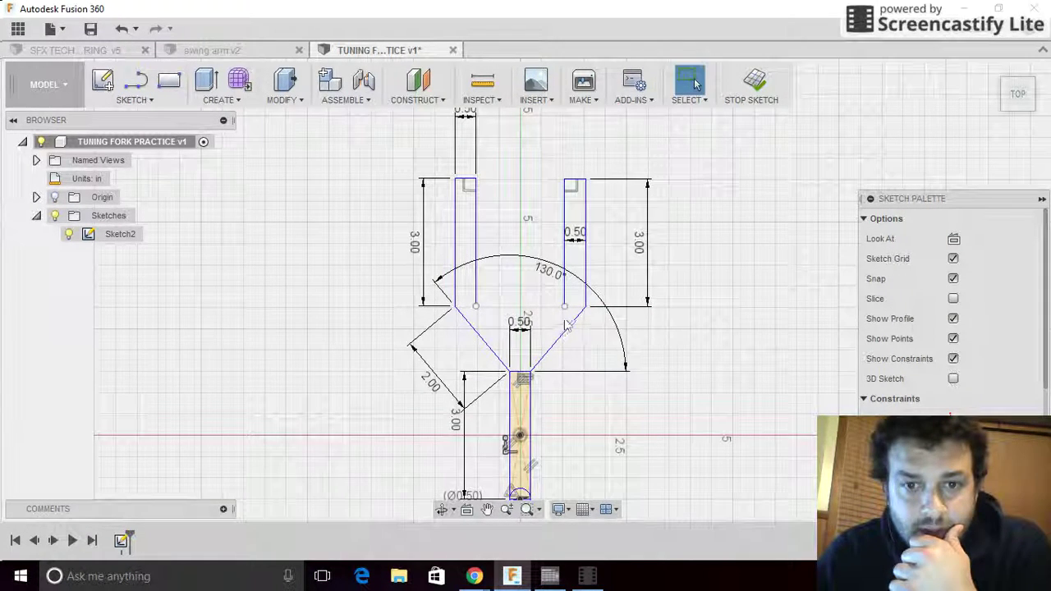
# Join the lower ends of the two inner prong lines with a downward-bulging three-point arc spanning about 2.08 in
pyautogui.click(150, 100)
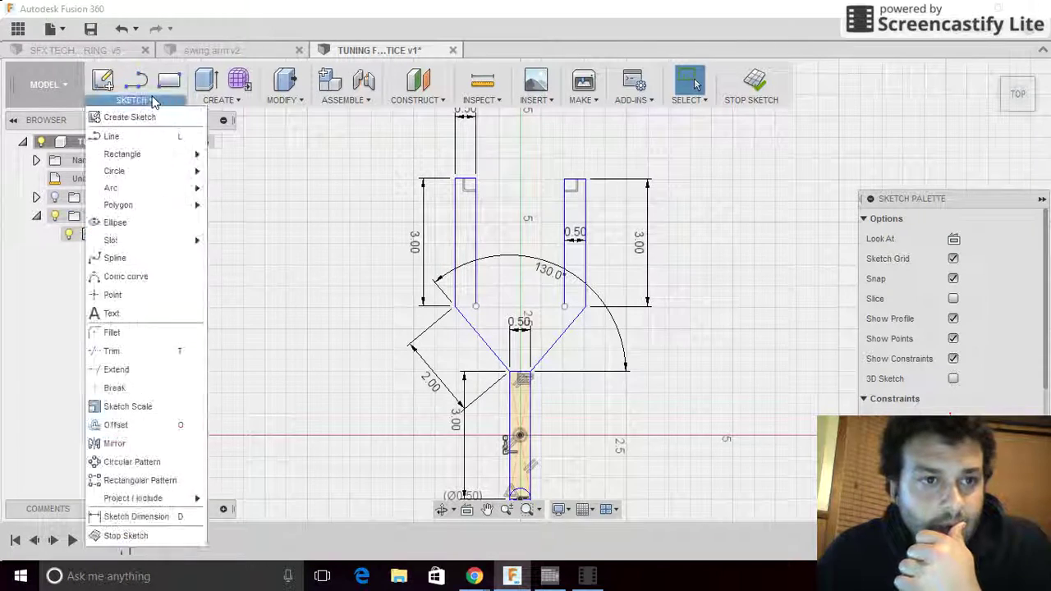
pyautogui.moveTo(153, 188)
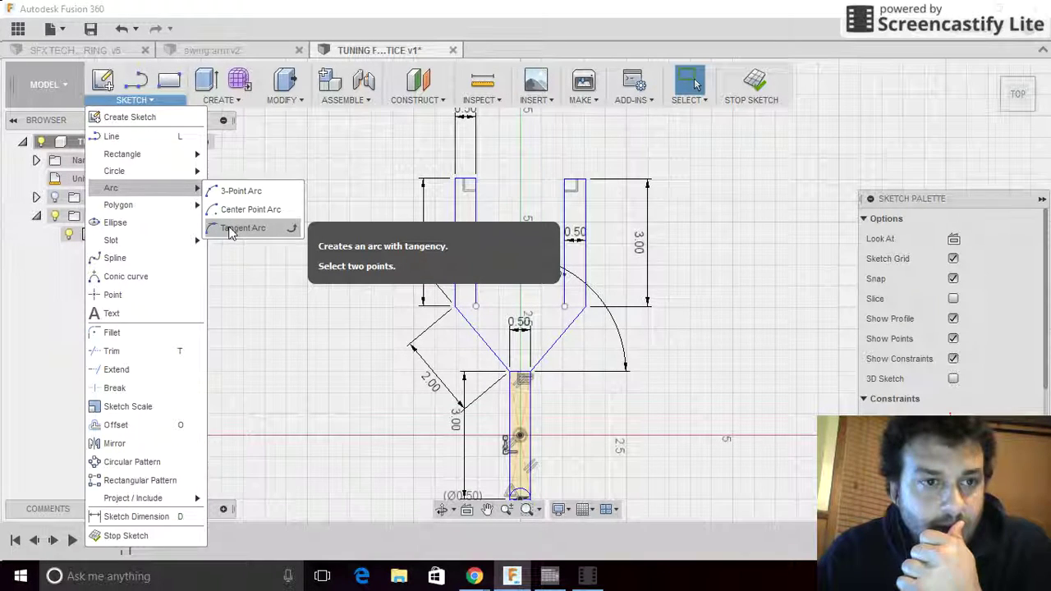
pyautogui.click(246, 210)
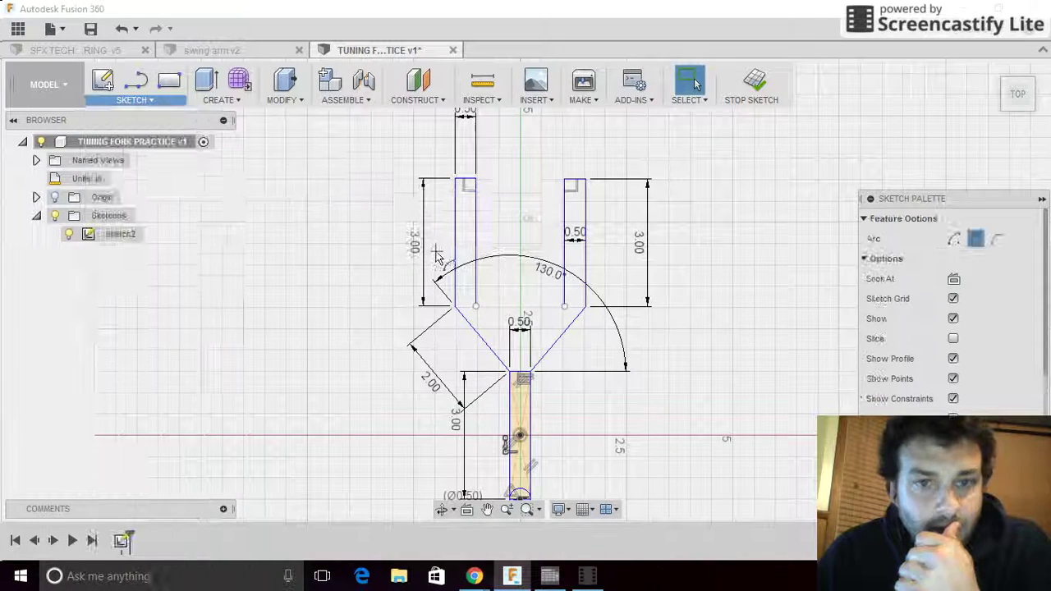
pyautogui.click(475, 305)
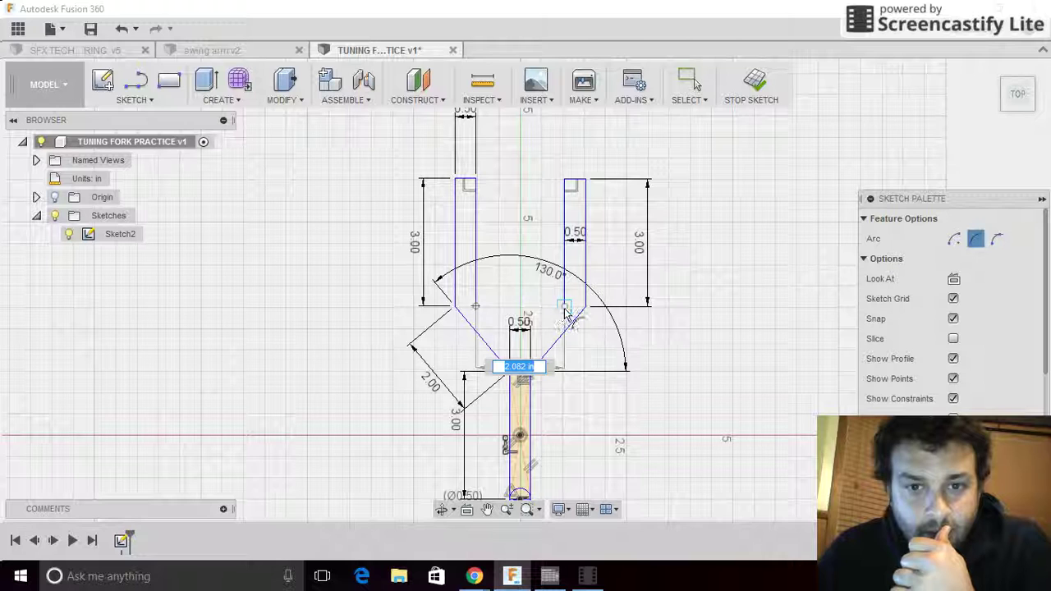
pyautogui.click(564, 307)
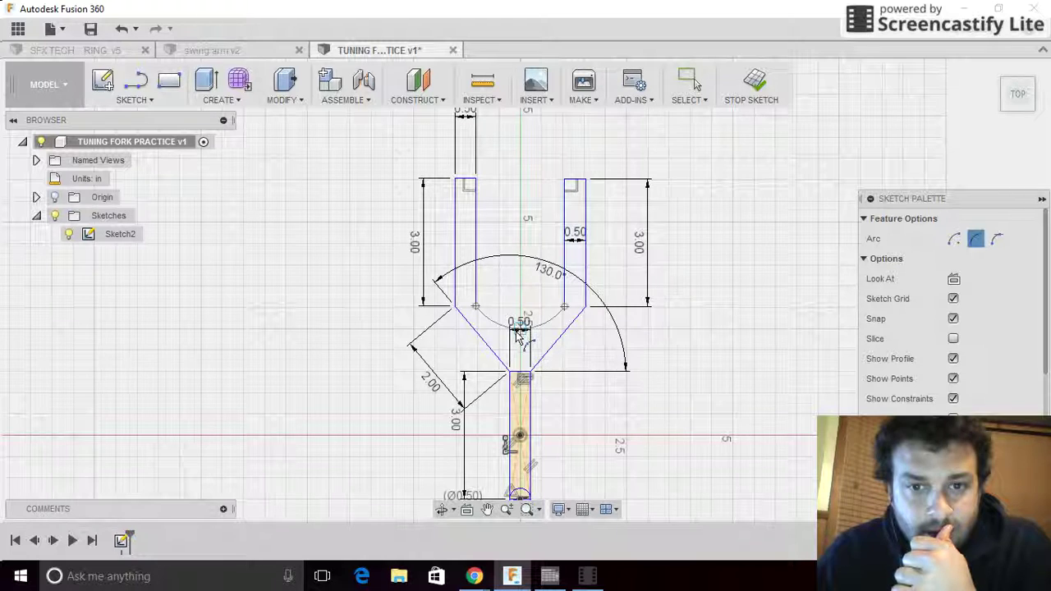
pyautogui.click(517, 346)
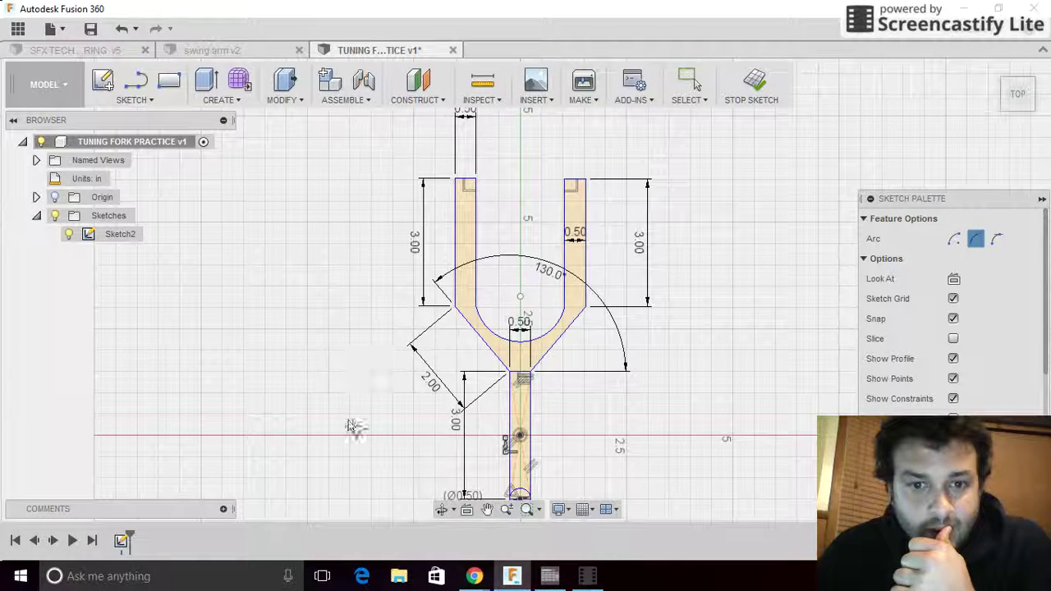
# Switch to Chrome and read the Sketching Basics exercise from page 4 through to the self-check on page 7
pyautogui.moveTo(482, 580)
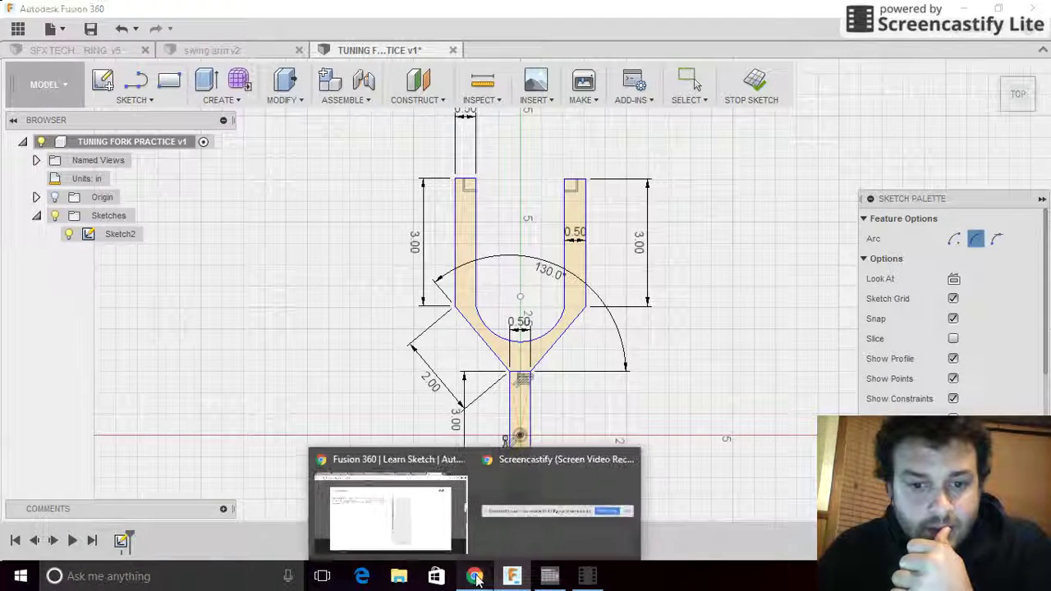
pyautogui.click(427, 530)
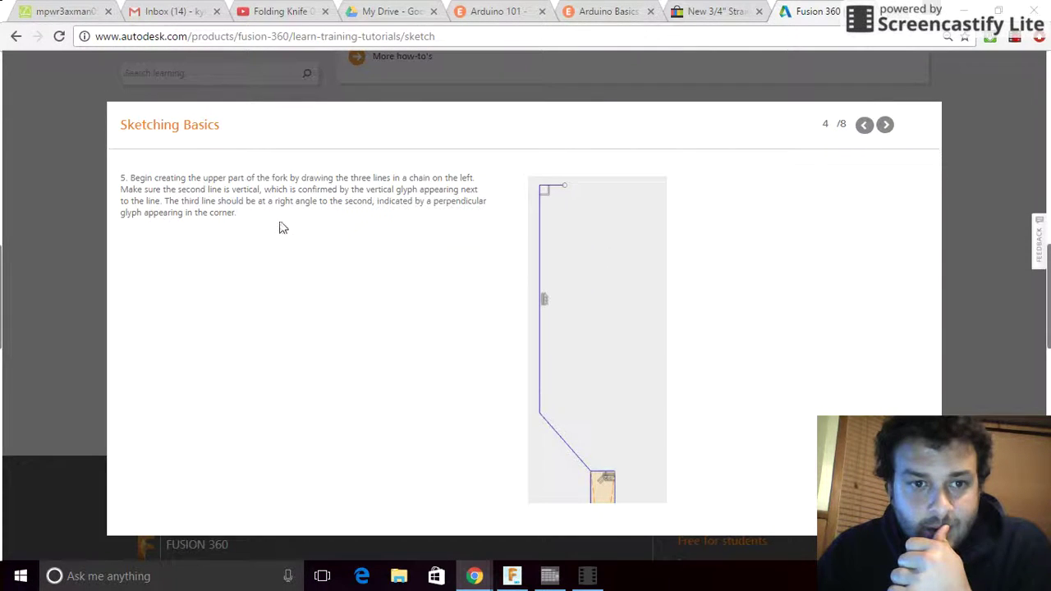
pyautogui.click(885, 125)
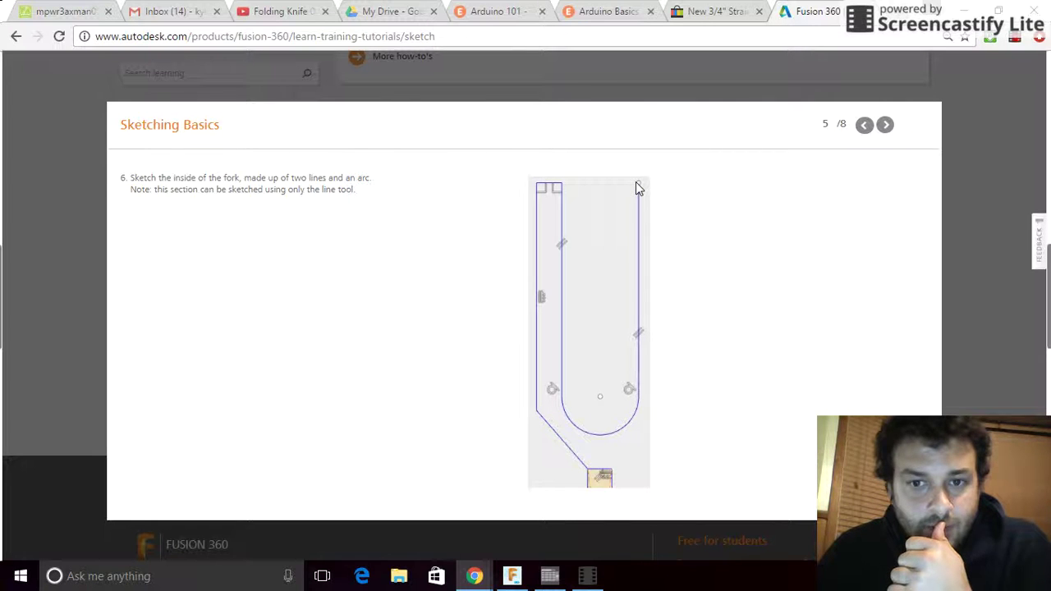
pyautogui.click(885, 124)
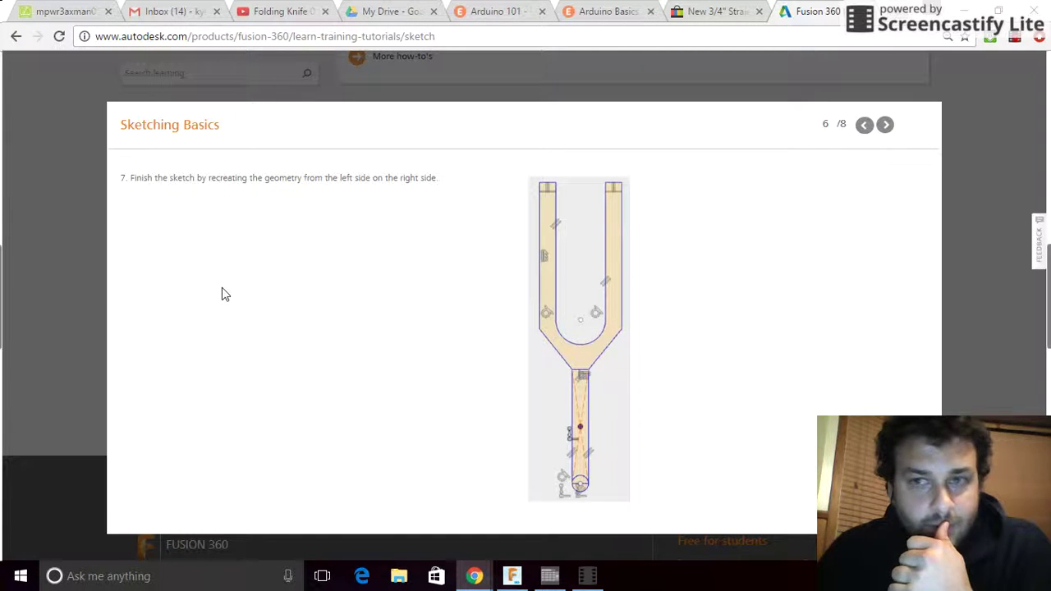
pyautogui.click(885, 125)
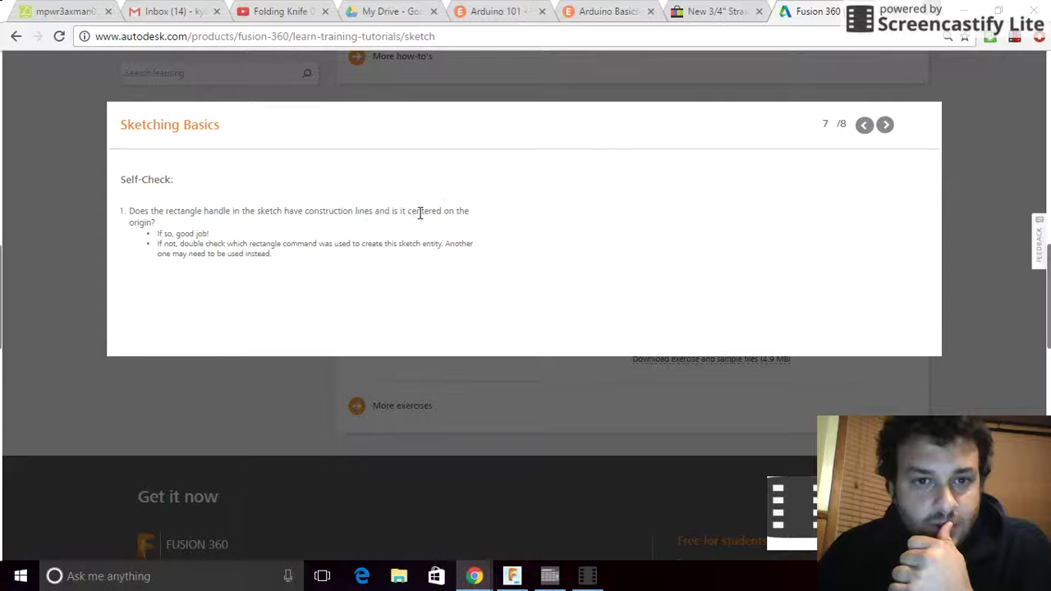
# Switch back to Fusion 360 and check the handle rectangle's construction lines and its centering on the origin, plus the whole fork profile
pyautogui.click(511, 577)
pyautogui.scroll(2, 534, 440)
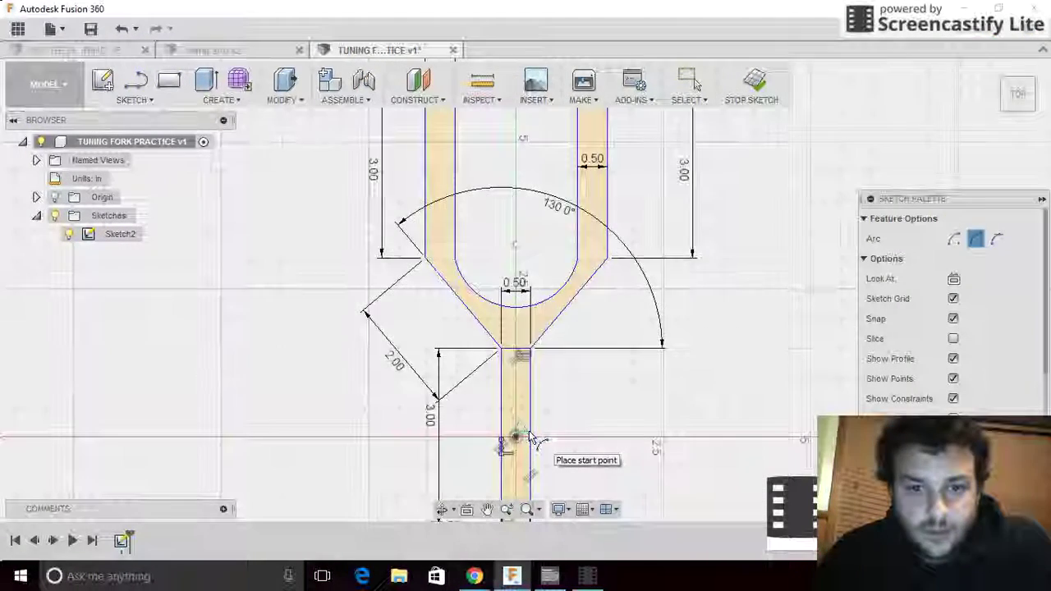
pyautogui.scroll(3, 530, 437)
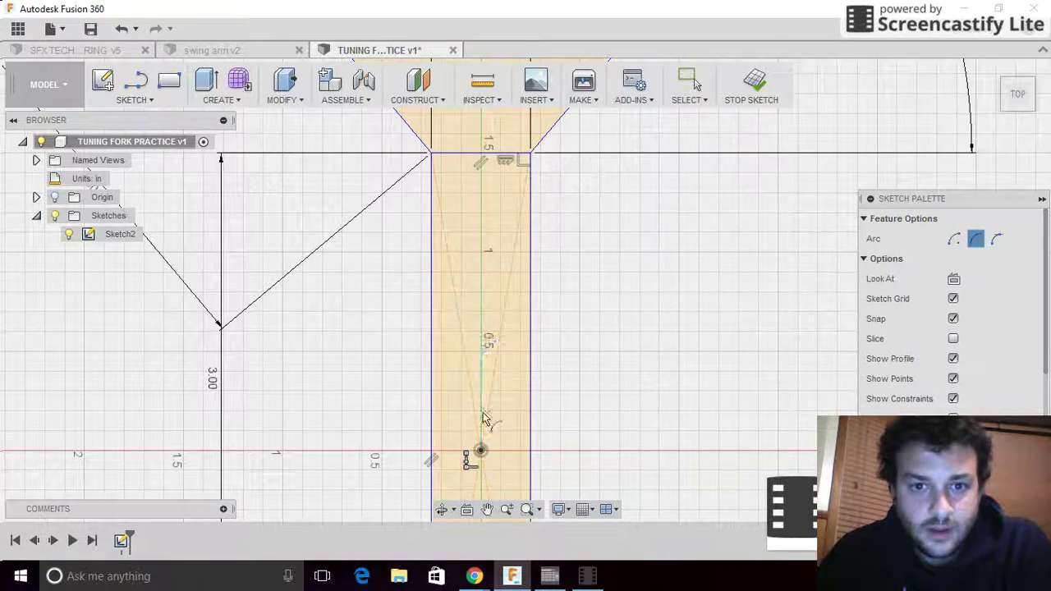
pyautogui.scroll(-3, 723, 348)
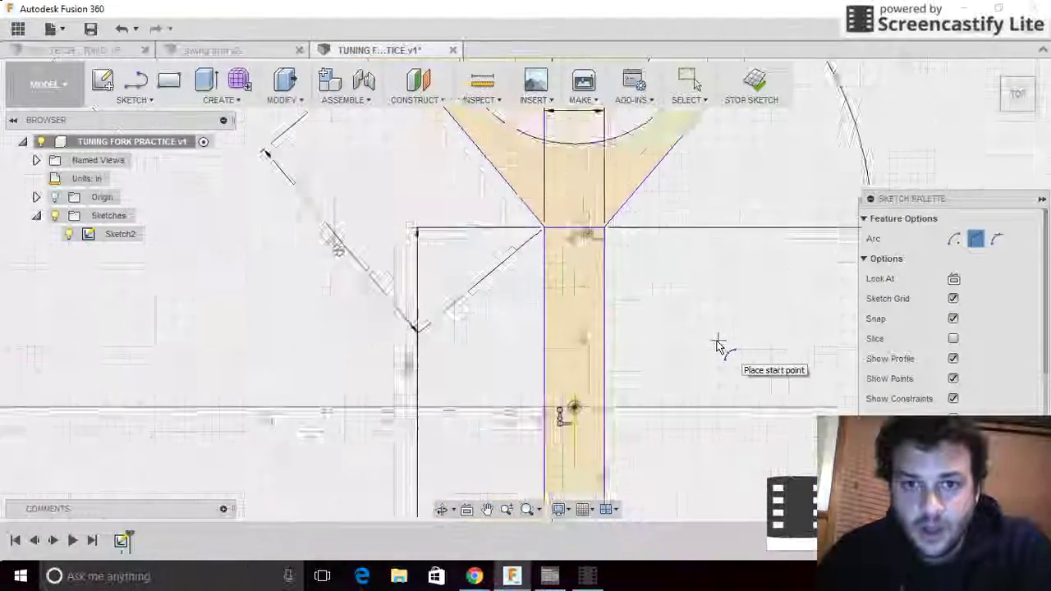
pyautogui.scroll(-5, 718, 346)
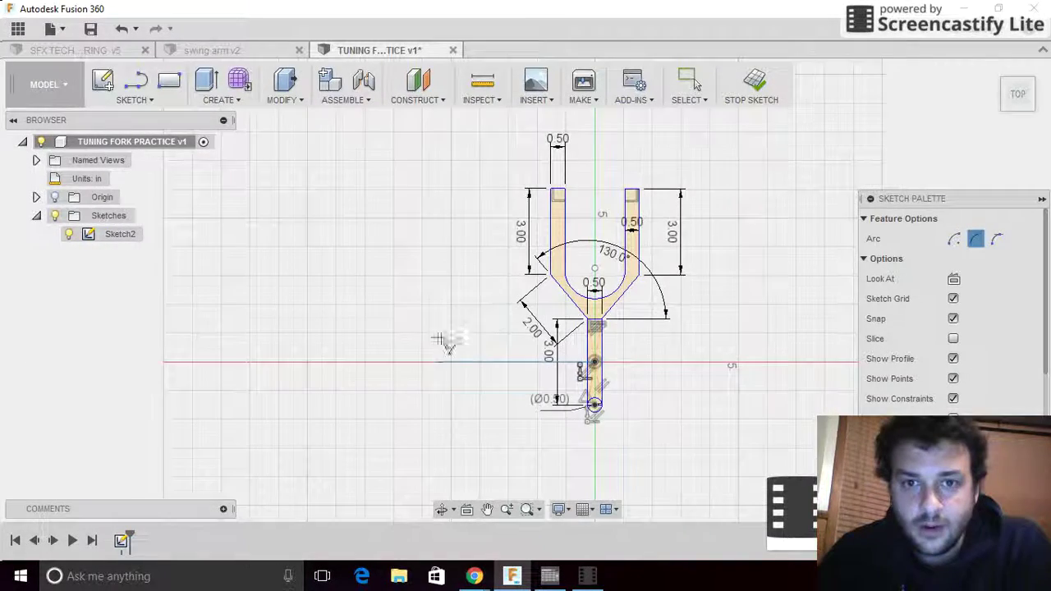
pyautogui.scroll(-4, 468, 300)
pyautogui.scroll(3, 599, 280)
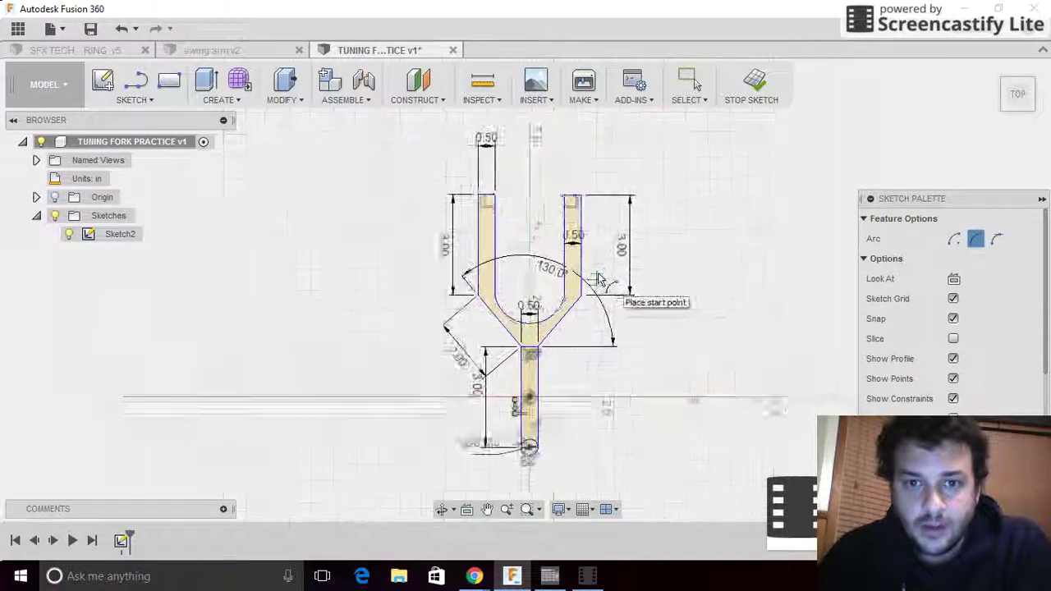